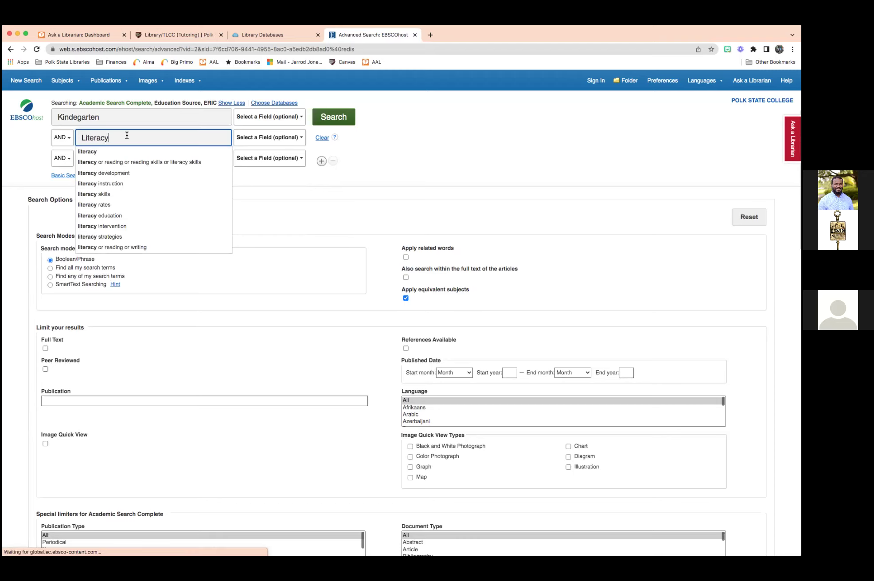
Dismiss the suggestion list after entering Literacy in the second AND row.
key(Tab)
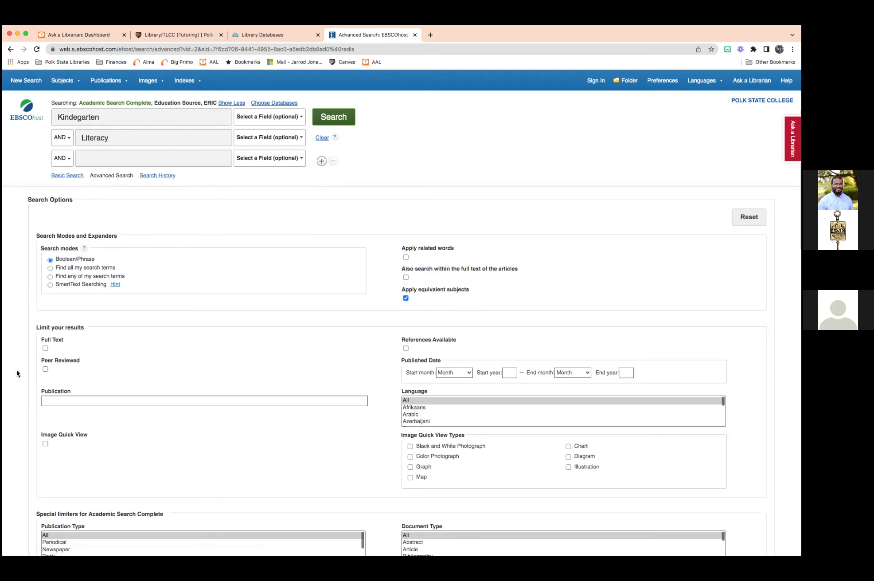
Limit to full-text articles, correct the first term to 'kindergarten', and rerun the kindergarten AND Literacy search.
click(46, 348)
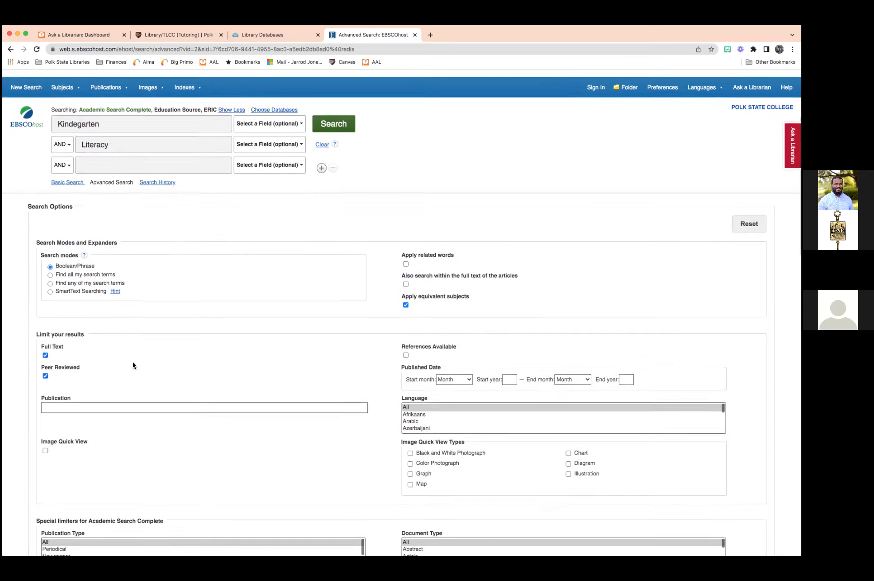
click(340, 123)
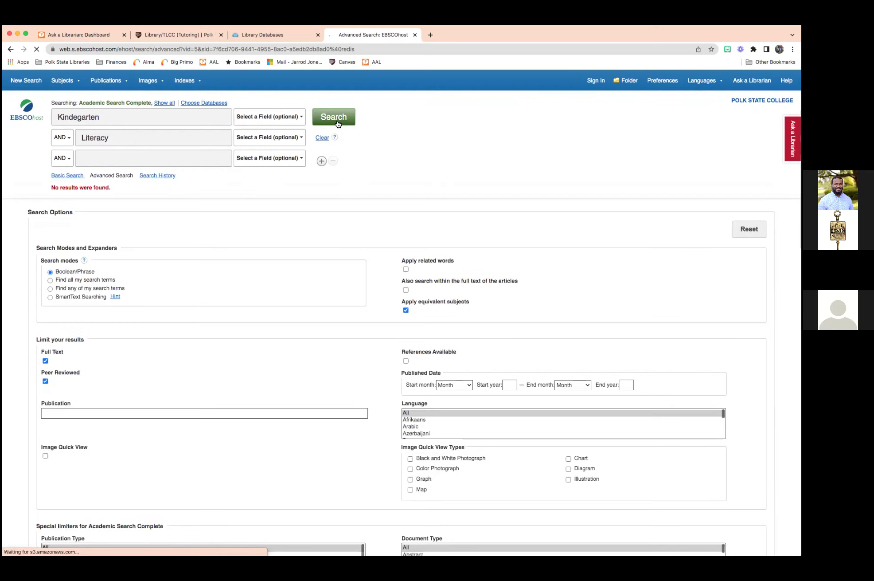
right_click(78, 117)
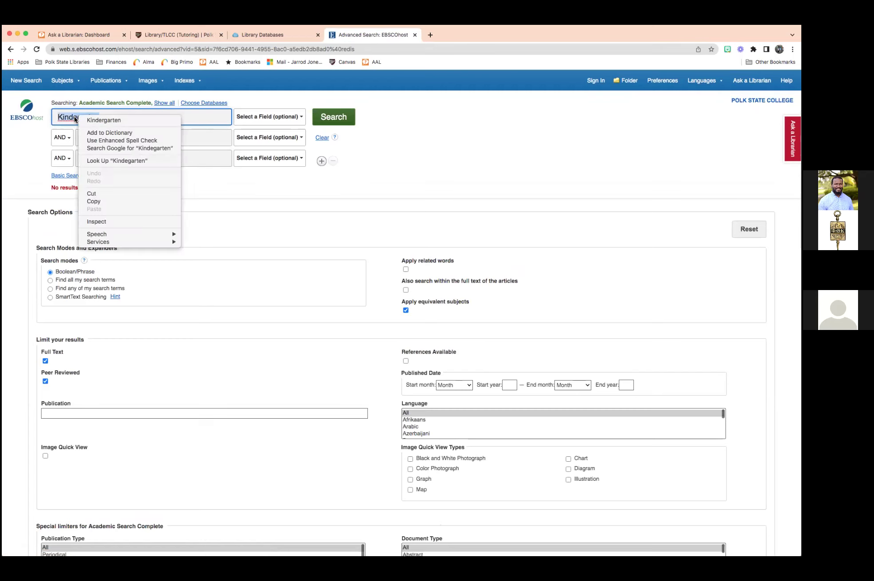
click(55, 118)
click(77, 117)
text(r)
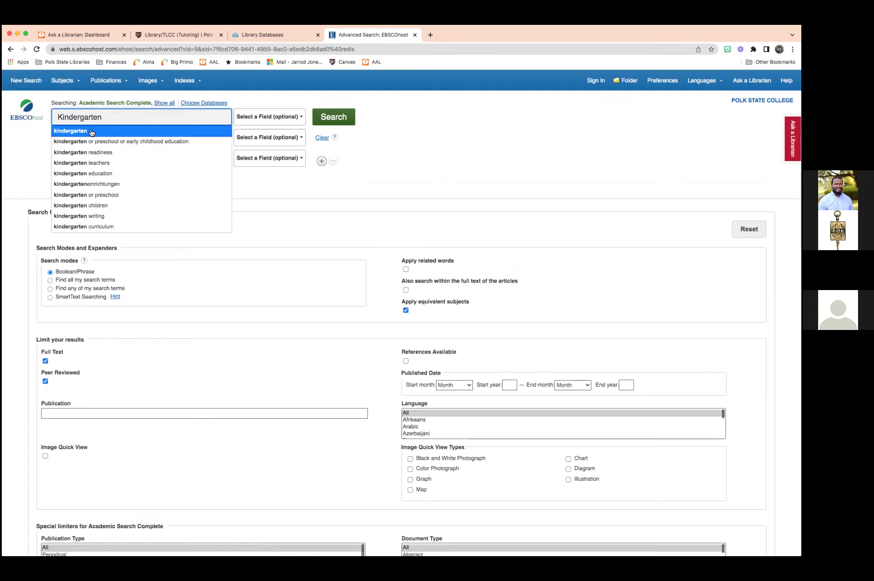
click(90, 131)
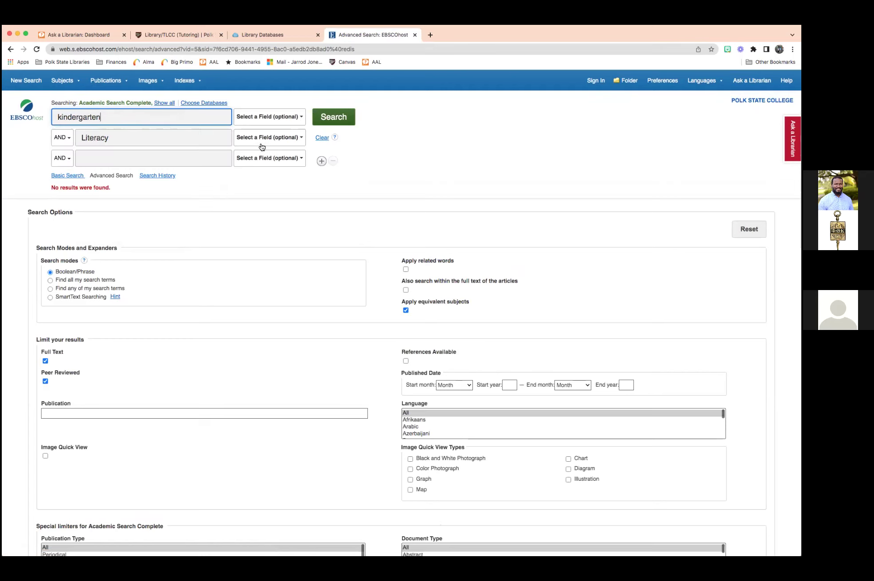
click(343, 119)
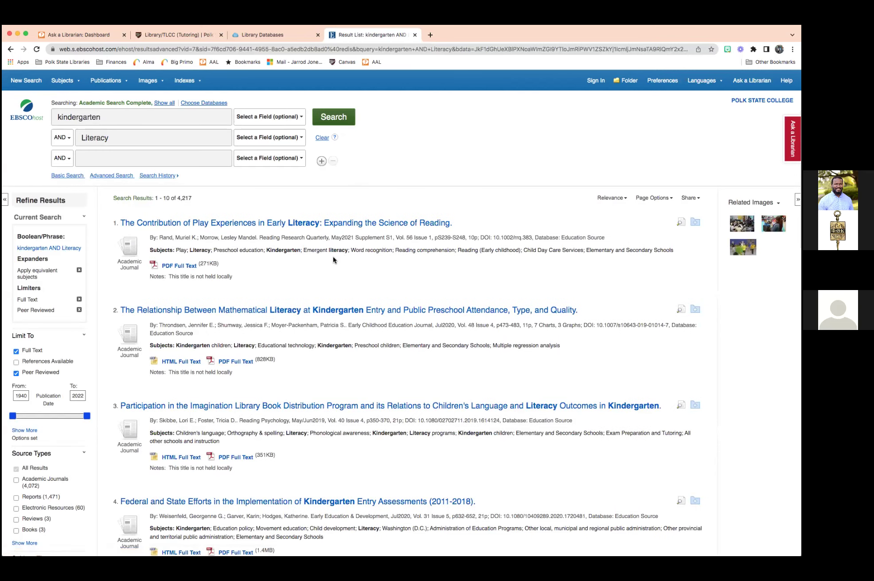
scroll(239, 277, down, 3)
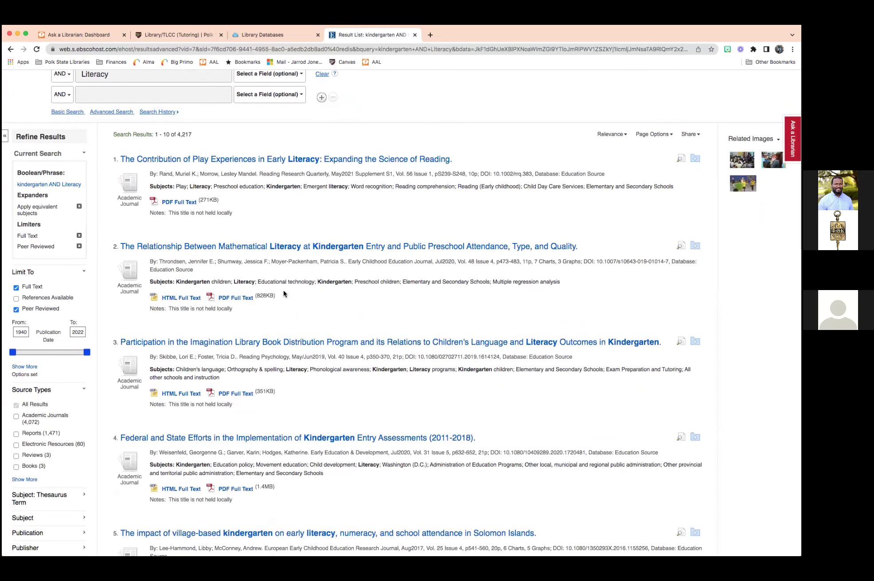
scroll(283, 292, down, 1)
scroll(284, 292, up, 3)
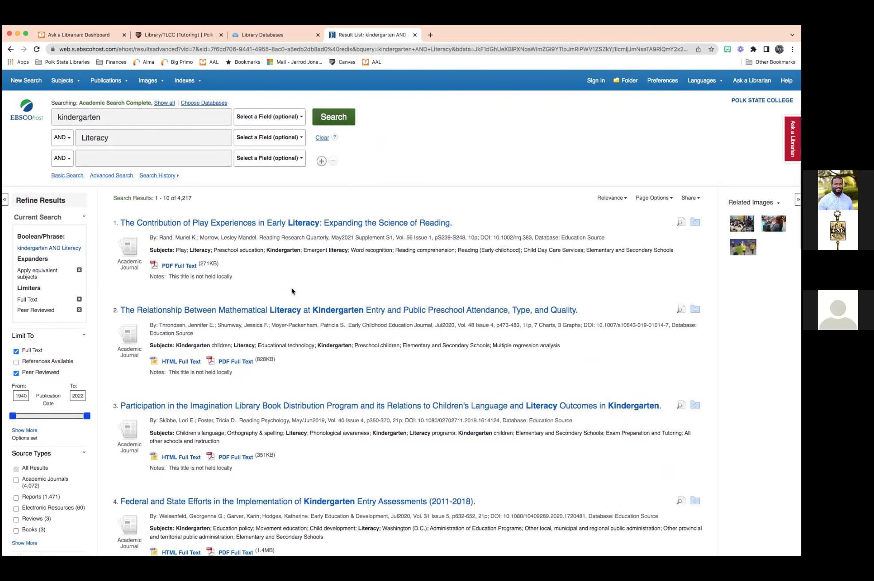
scroll(291, 290, down, 3)
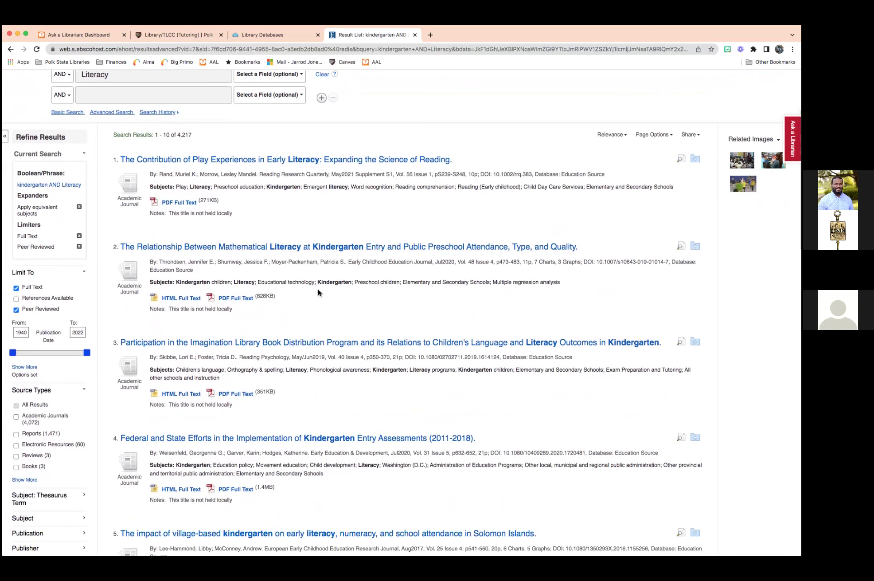
scroll(70, 271, down, 3)
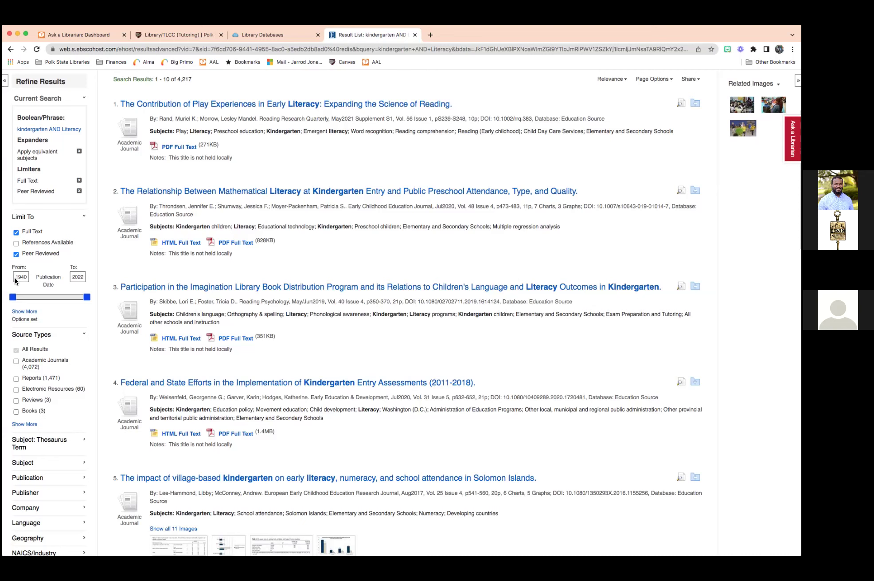
Change the Publication Date start year from 1940 to 2012.
click(20, 275)
double_click(20, 276)
scroll(21, 286, down, 1)
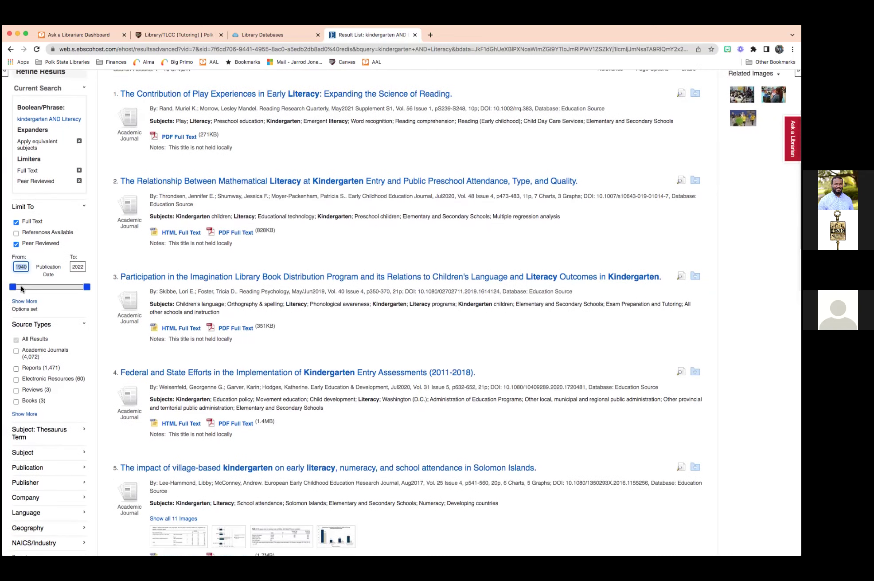
text(2012)
key(Return)
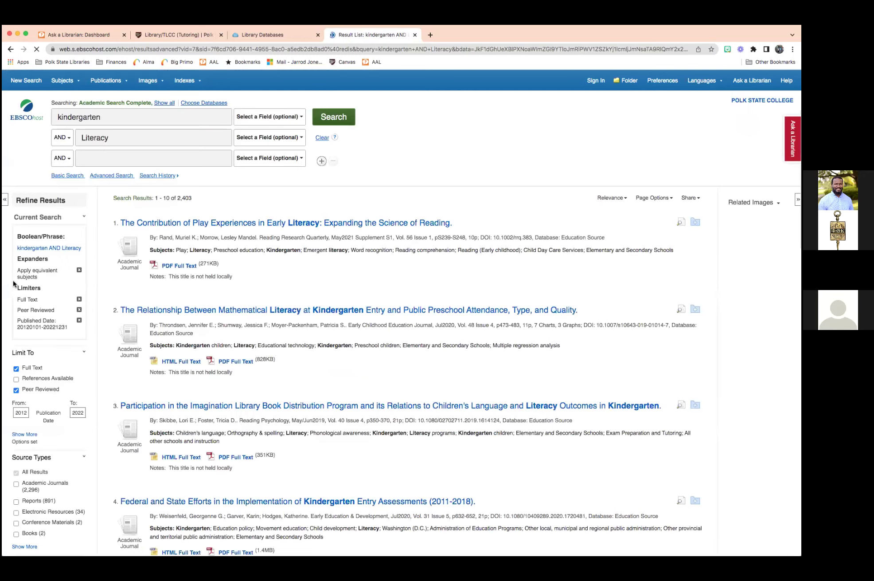
Limit the results to English-language articles through the Language facet.
scroll(19, 280, down, 1)
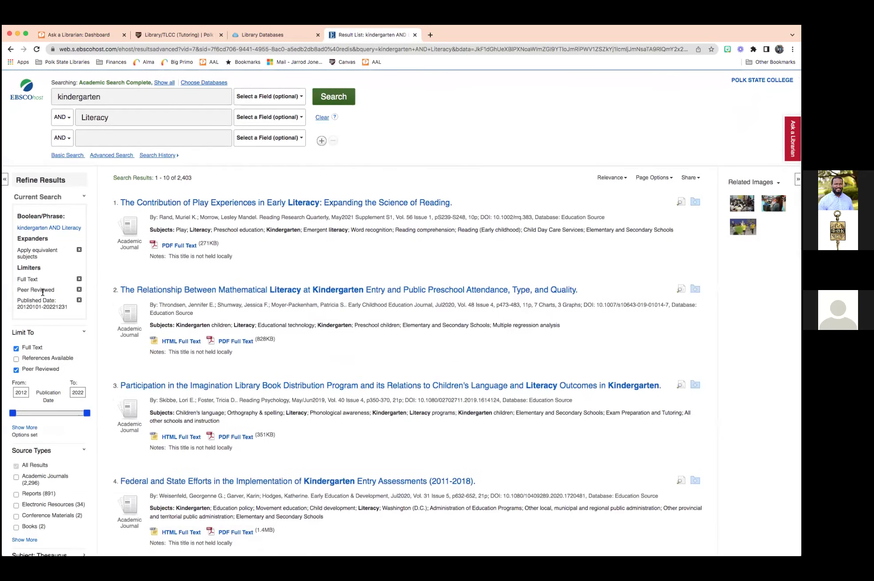
scroll(47, 292, down, 2)
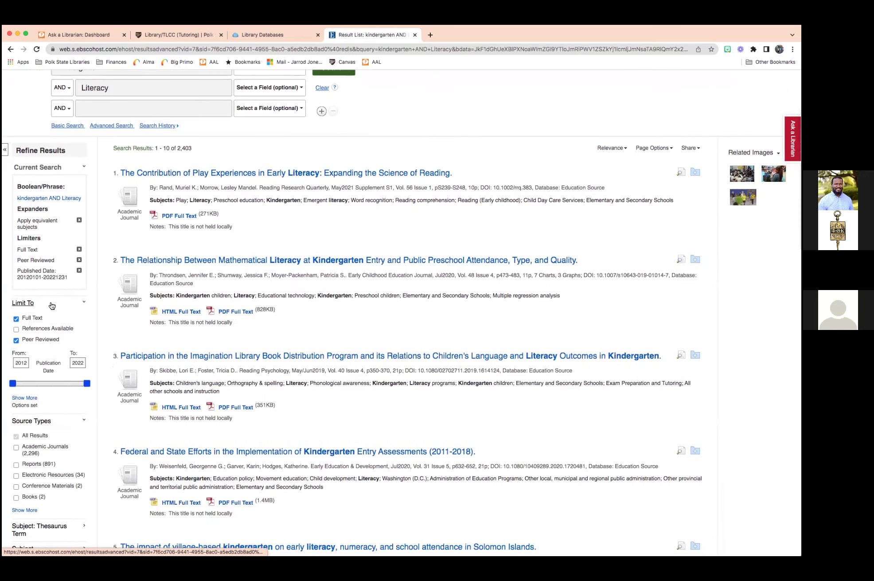
scroll(51, 305, down, 4)
scroll(51, 303, down, 7)
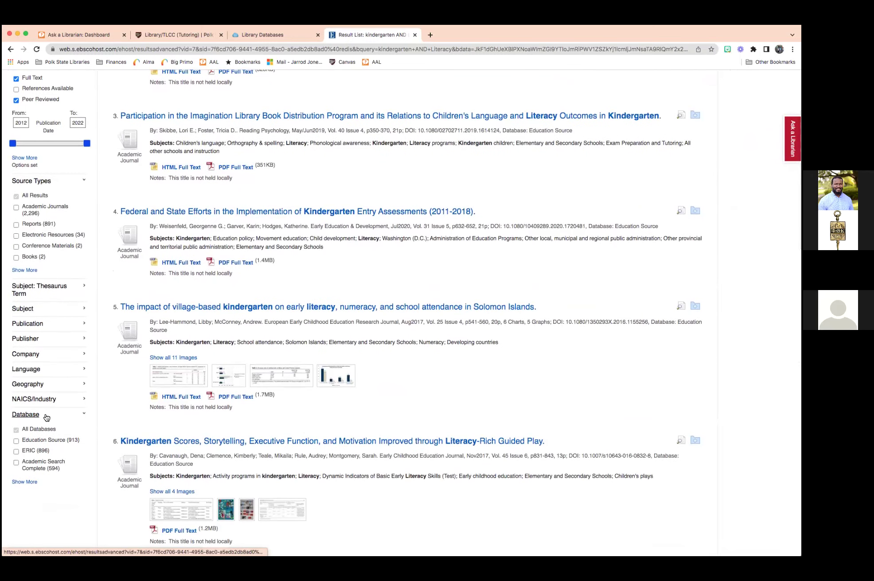
click(45, 416)
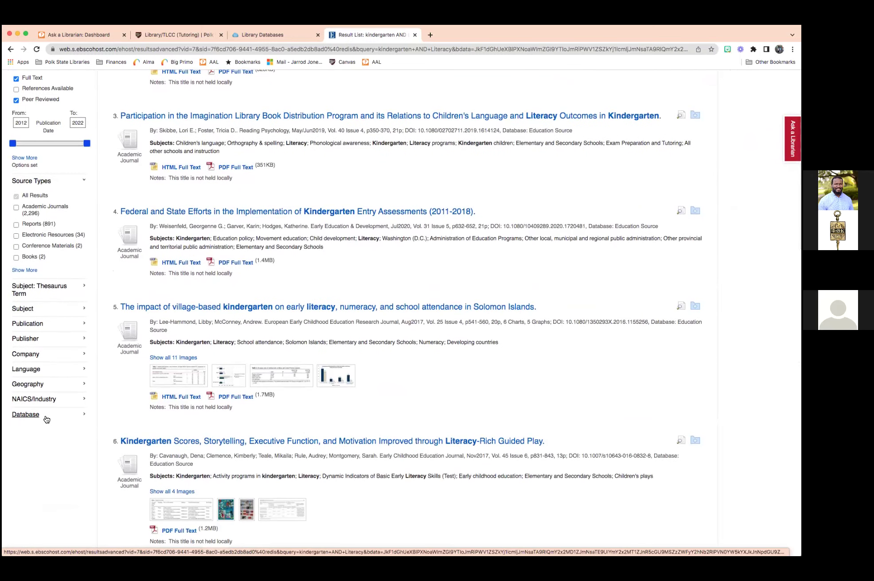
click(52, 372)
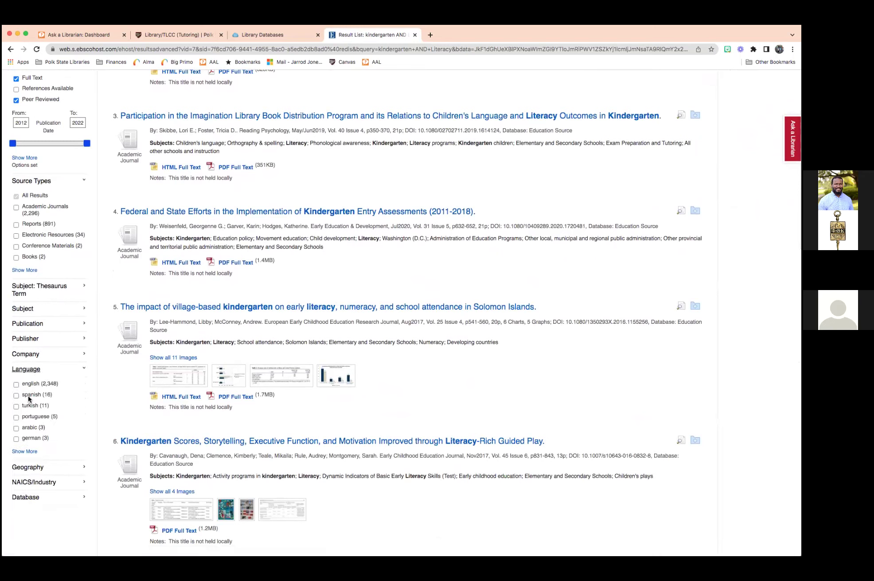
click(16, 385)
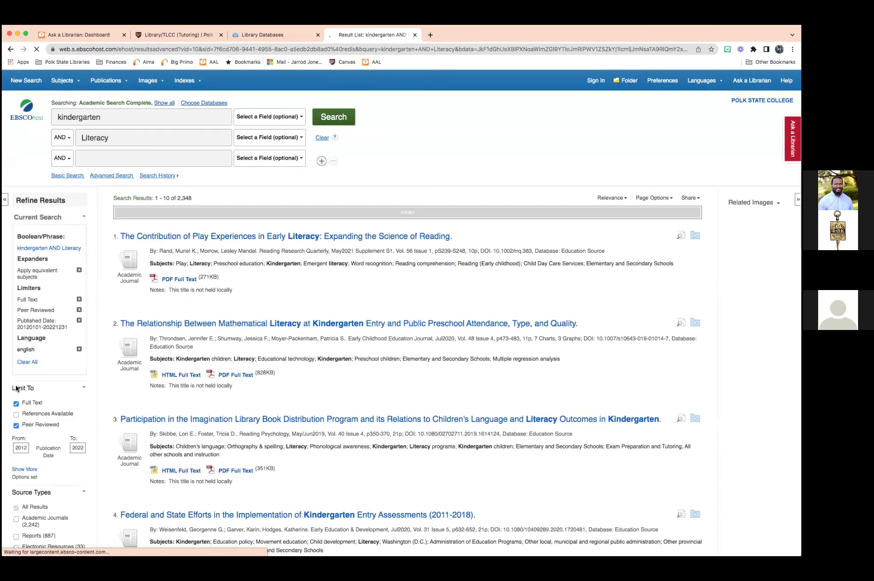
scroll(35, 393, down, 7)
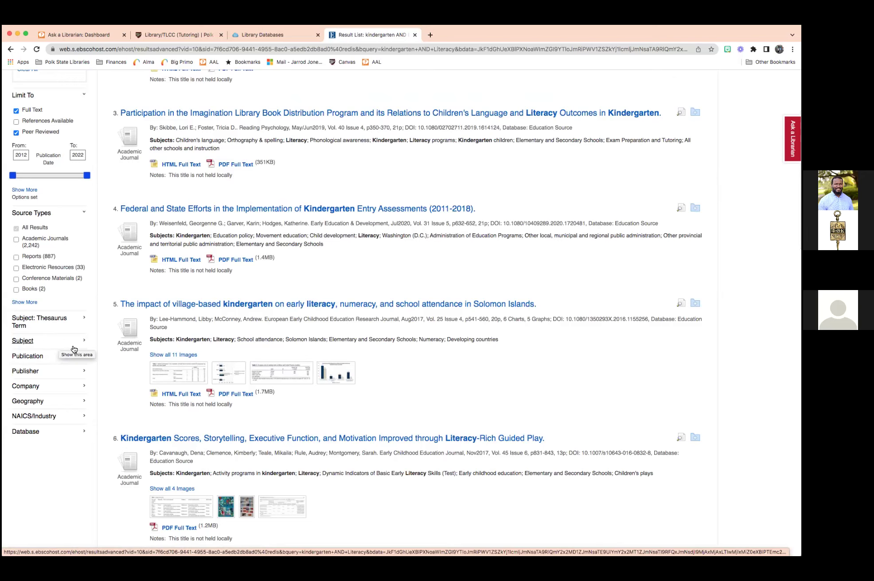
scroll(73, 347, up, 5)
scroll(72, 343, up, 5)
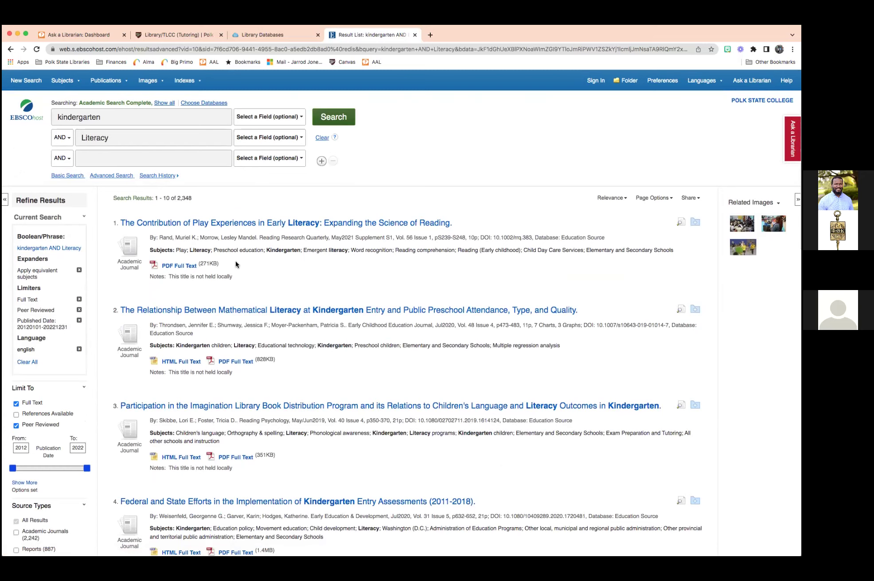
Open the first result, 'The Contribution of Play Experiences in Early Literacy', and review its subject terms.
click(286, 227)
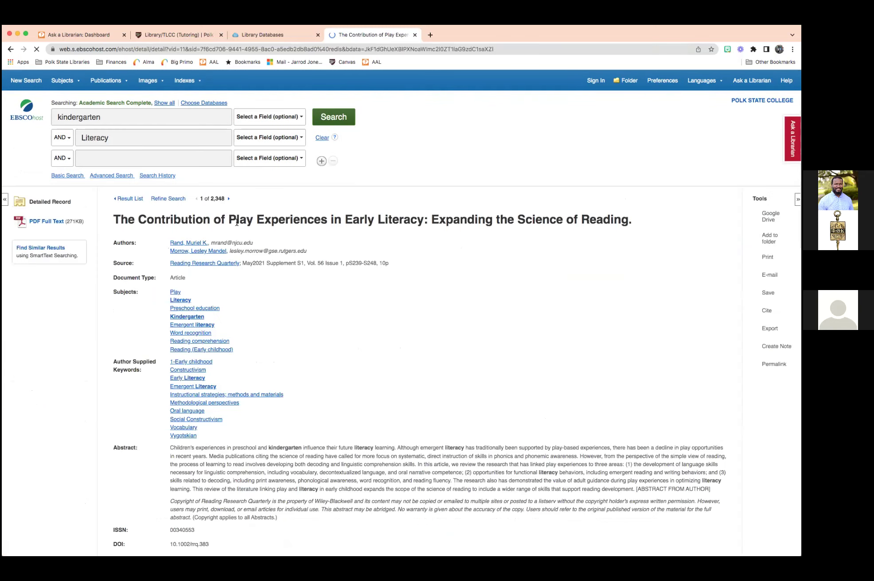
scroll(301, 268, down, 5)
scroll(429, 288, up, 5)
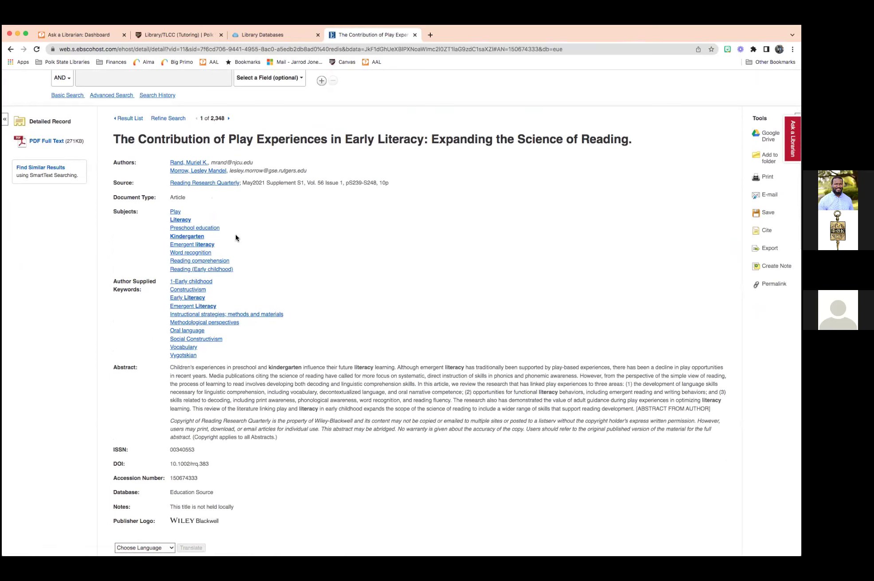
scroll(236, 237, down, 1)
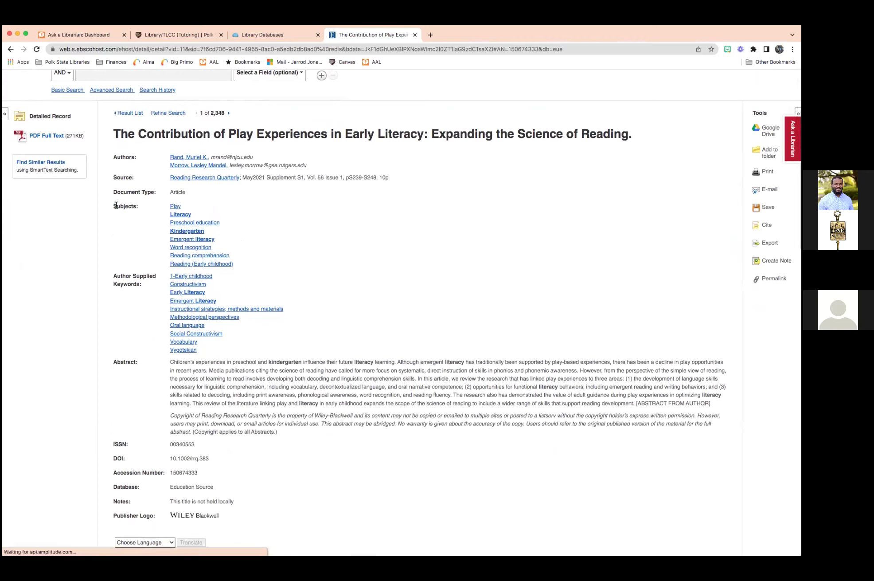
drag(114, 206, 246, 268)
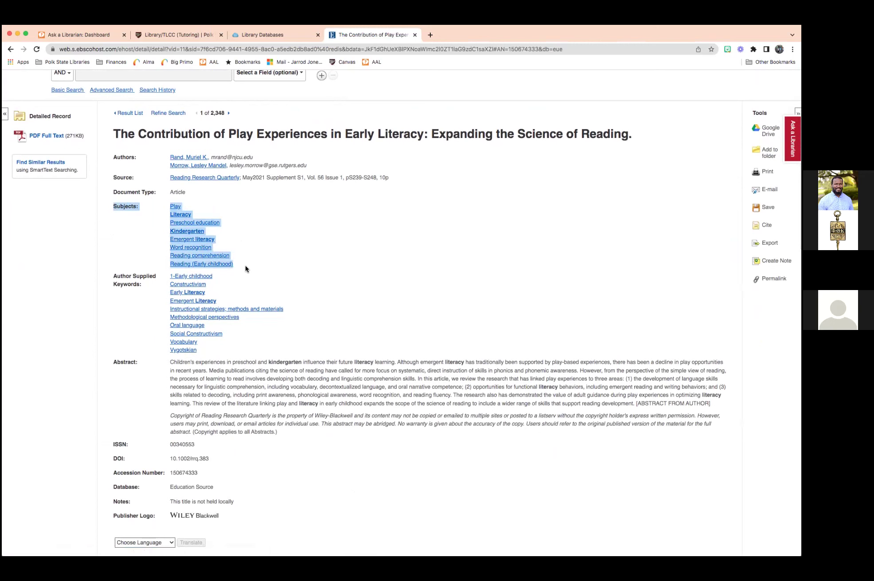
click(280, 261)
scroll(280, 261, up, 2)
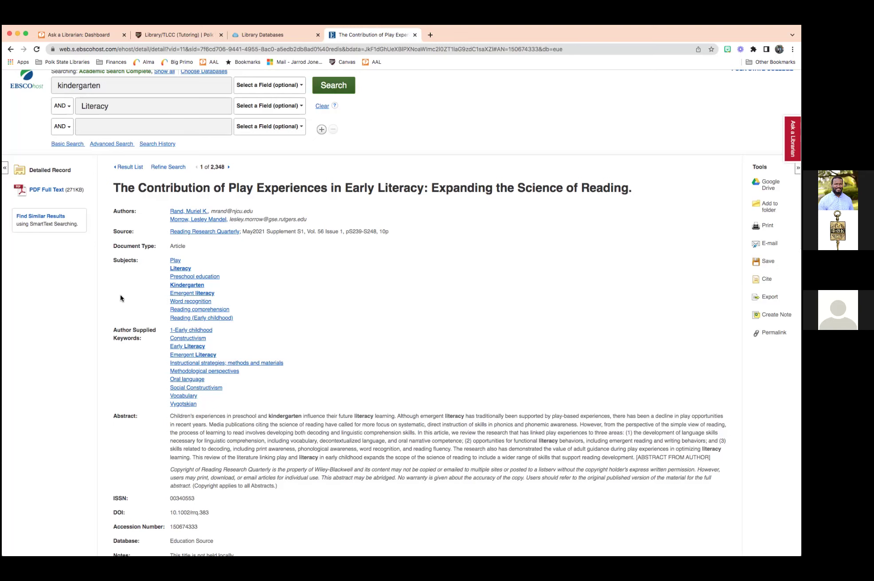
scroll(211, 257, down, 2)
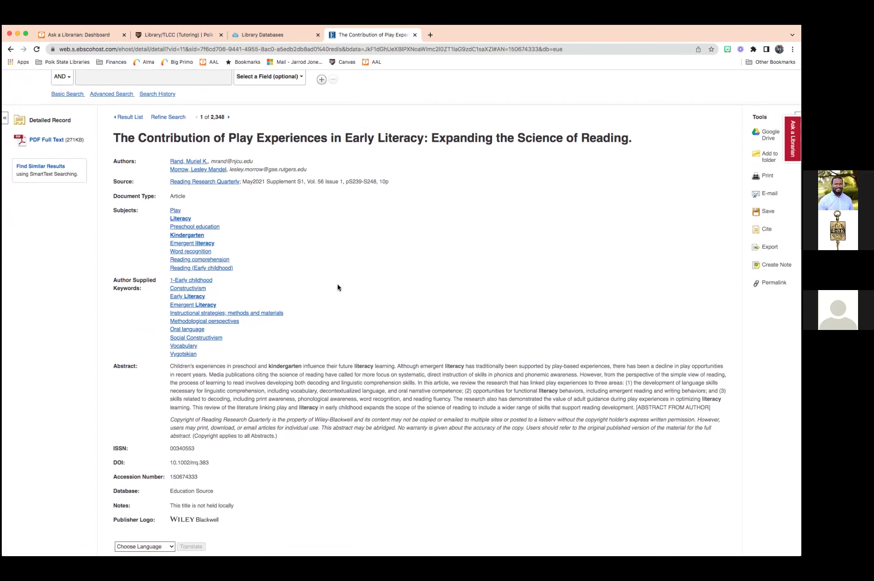
scroll(338, 286, down, 2)
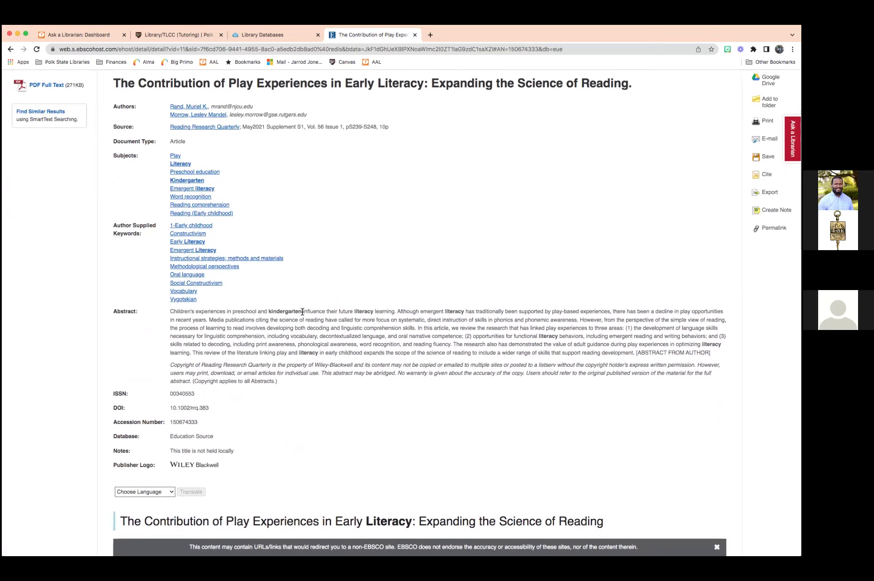
drag(170, 312, 634, 348)
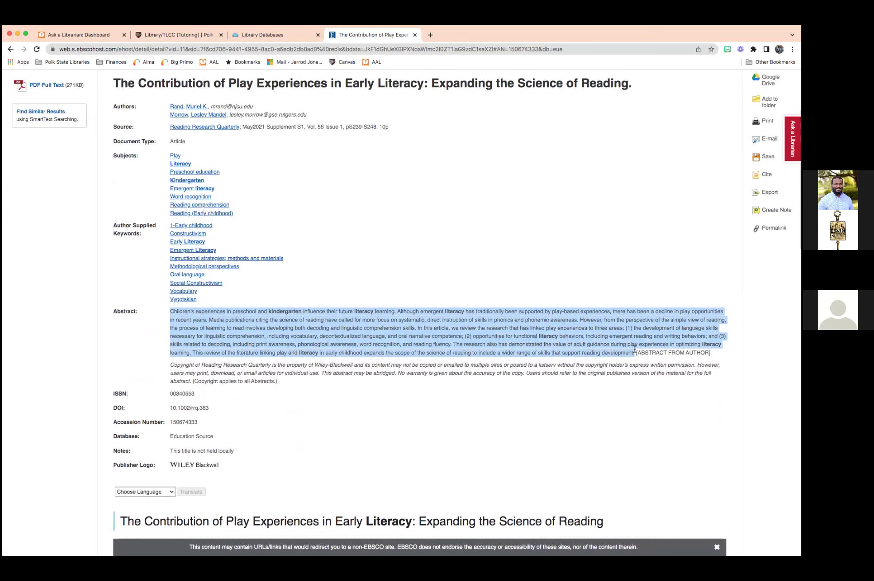
click(557, 289)
scroll(511, 283, up, 2)
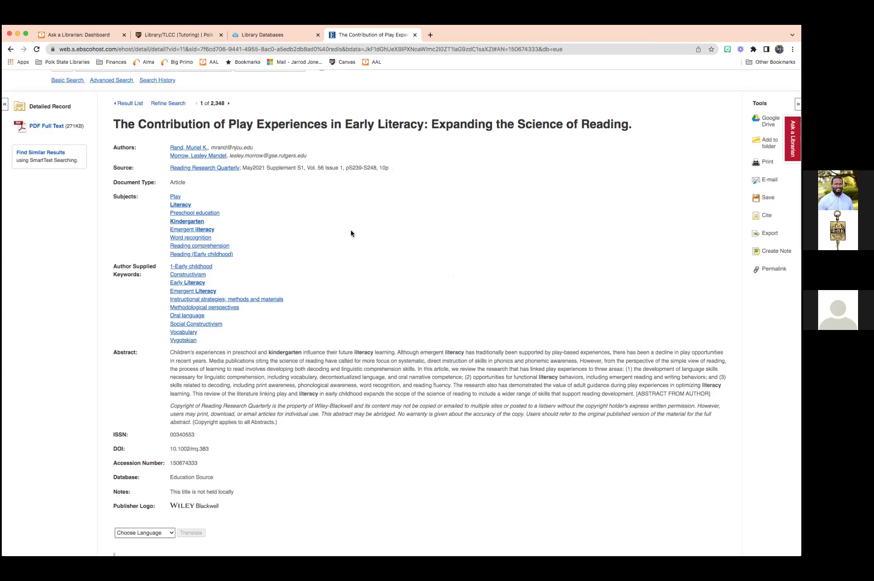
drag(167, 353, 643, 398)
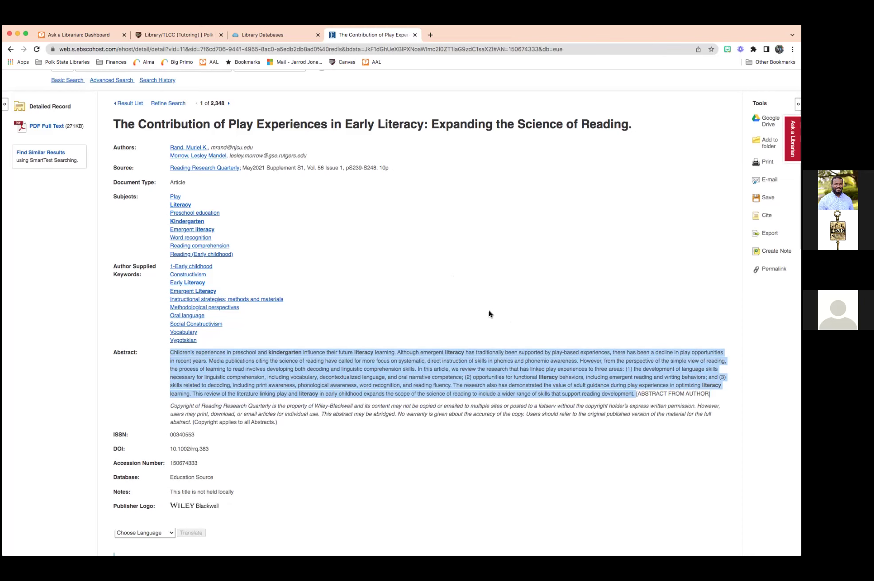
click(489, 313)
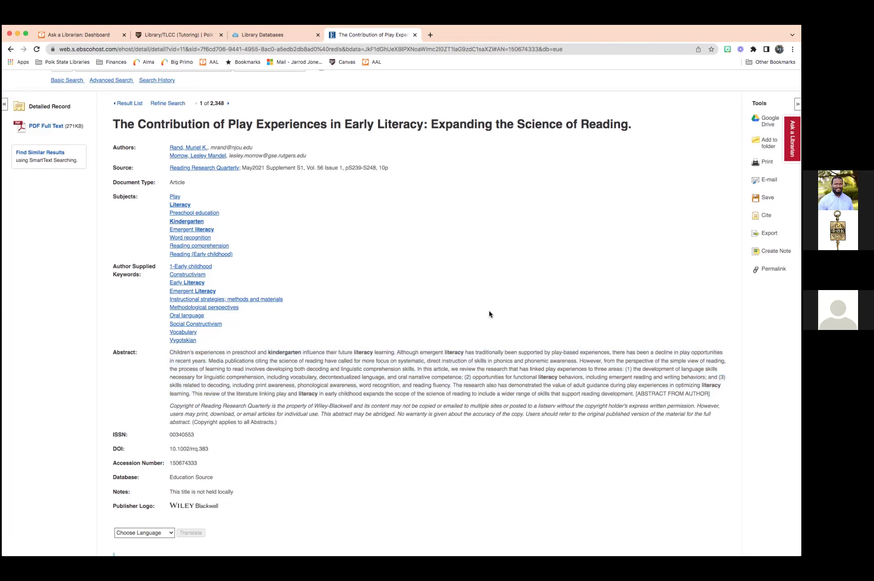
Skim the HTML full text down to the References, then open the PDF Full Text.
scroll(355, 310, up, 3)
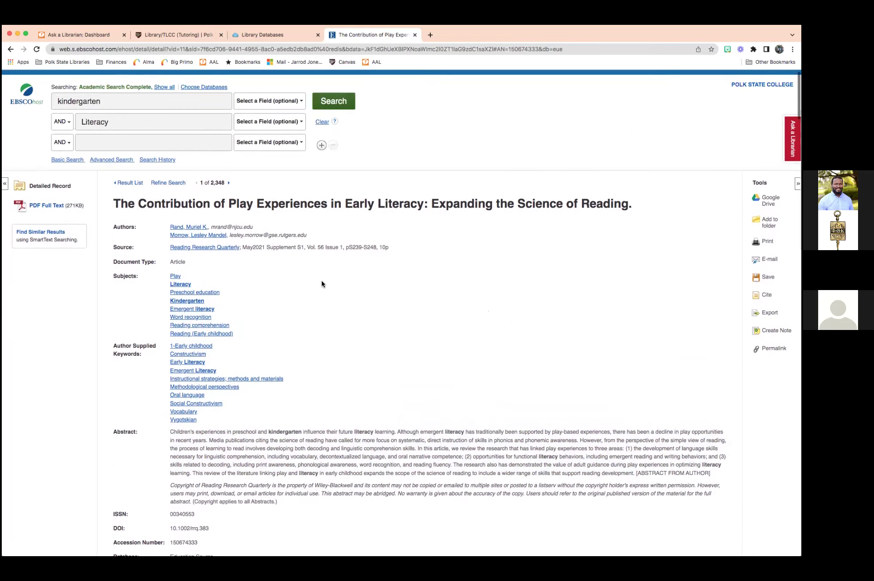
scroll(337, 292, down, 3)
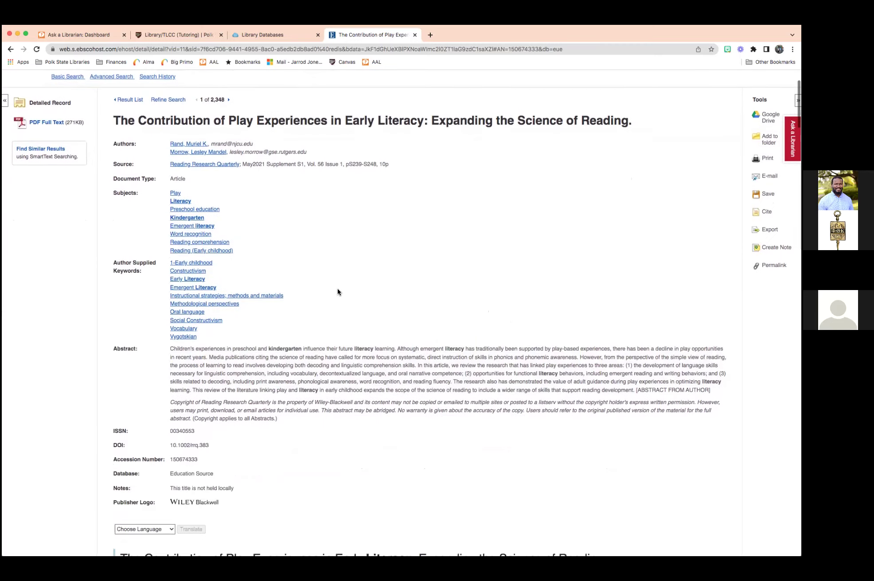
scroll(337, 291, up, 1)
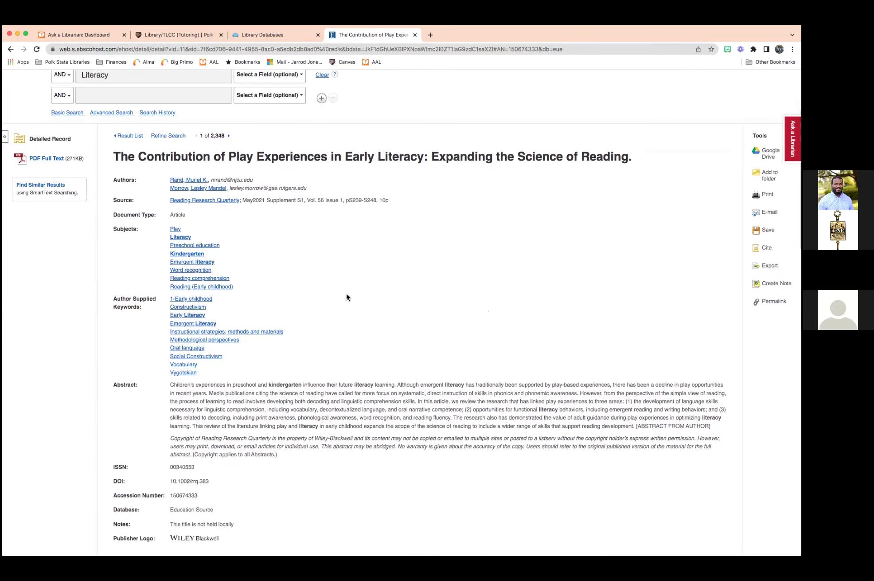
scroll(347, 297, down, 2)
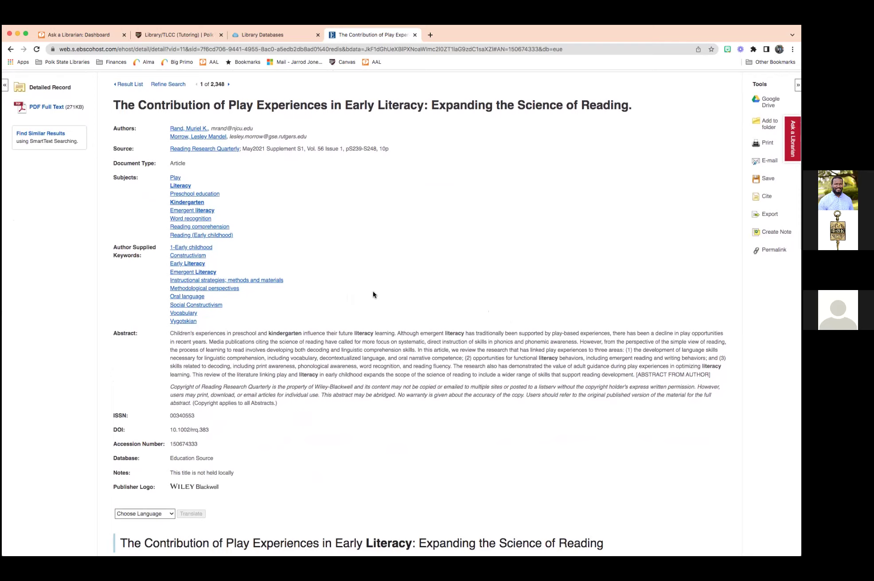
scroll(385, 292, down, 2)
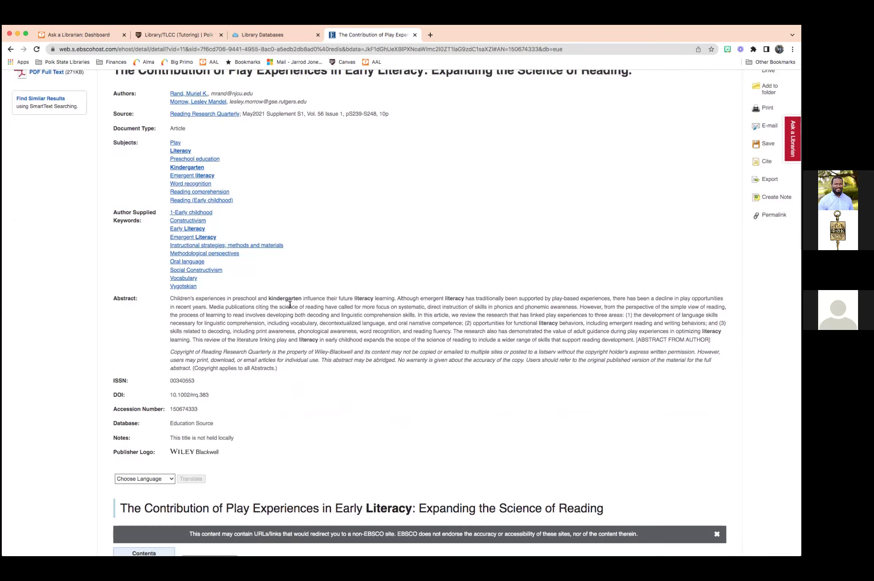
scroll(299, 304, down, 8)
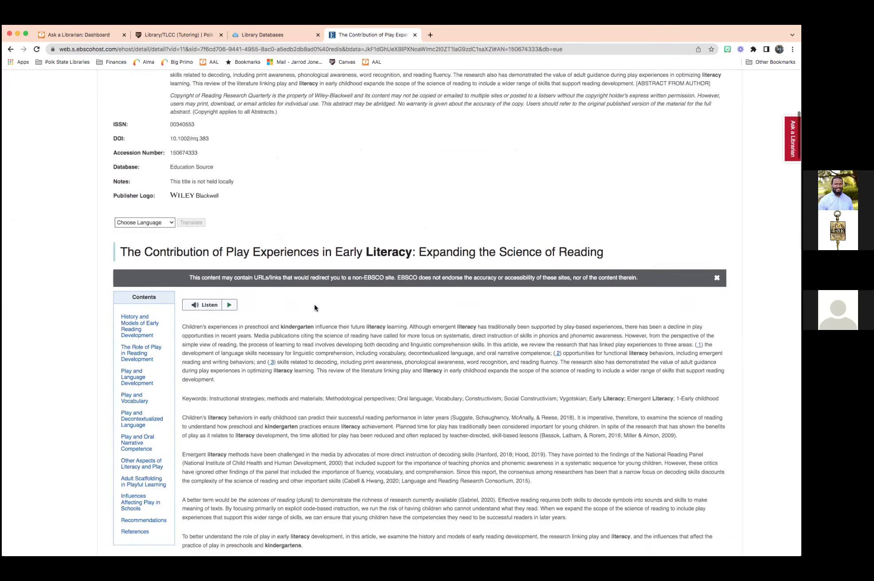
scroll(289, 287, down, 4)
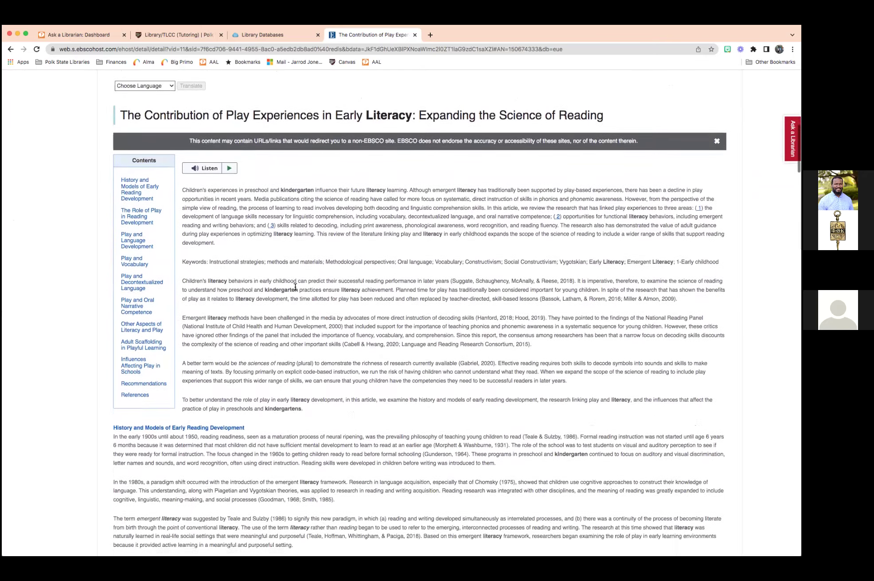
scroll(333, 294, down, 1)
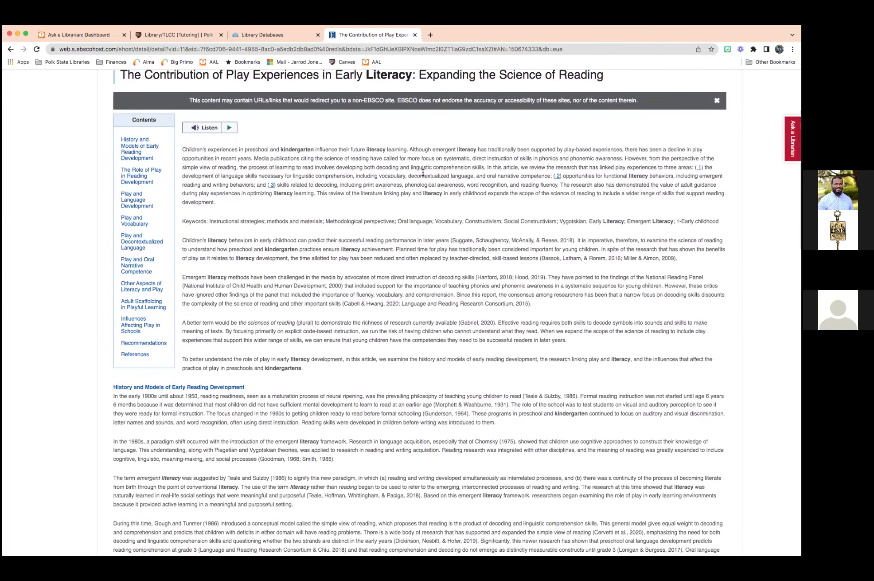
scroll(396, 179, down, 4)
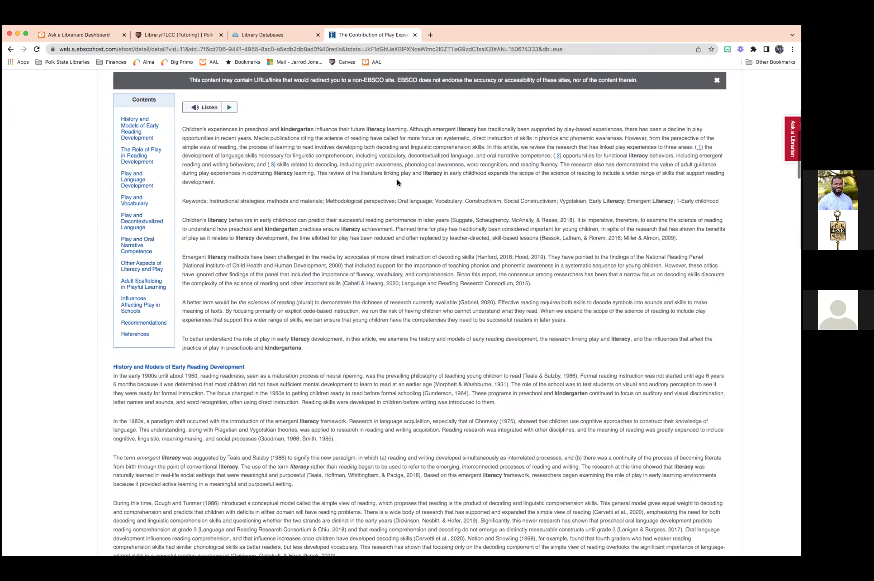
scroll(394, 181, down, 20)
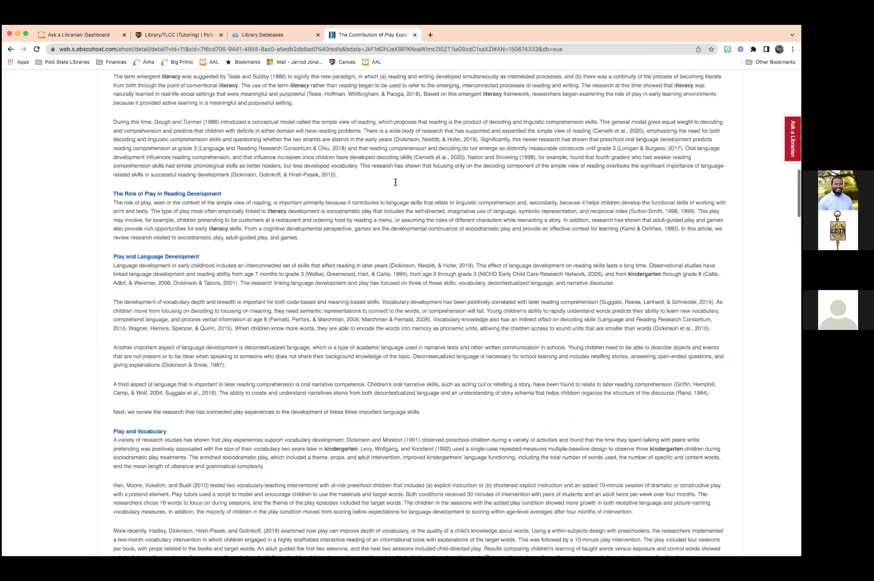
scroll(395, 182, down, 20)
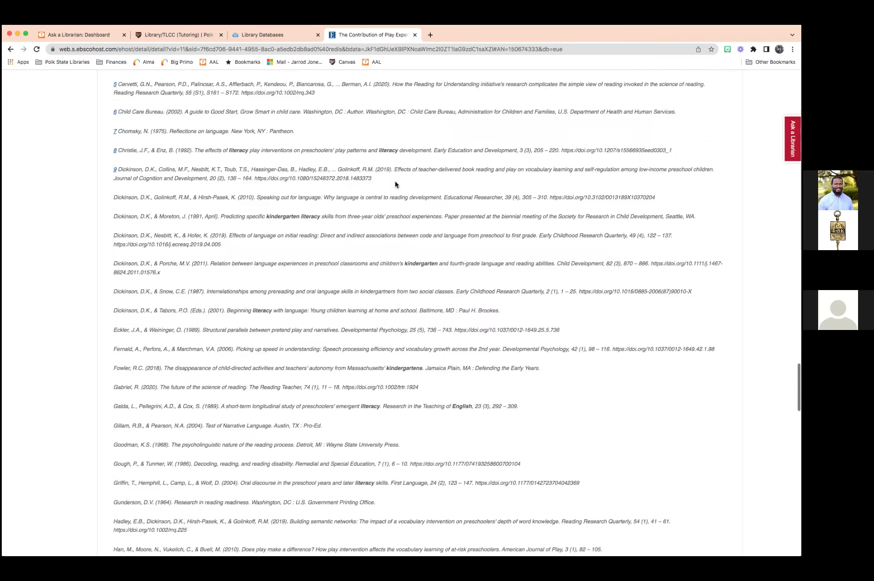
scroll(395, 185, down, 20)
scroll(395, 185, up, 15)
scroll(395, 184, up, 20)
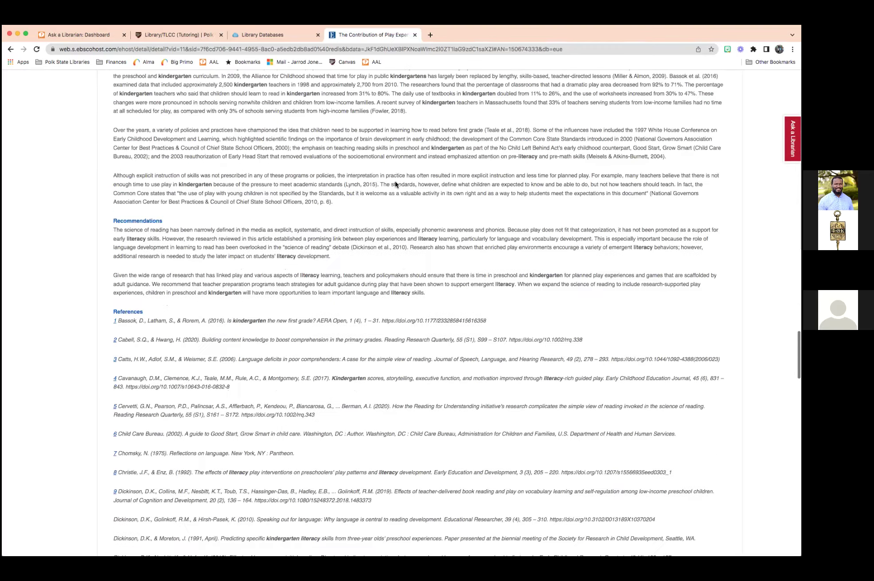
scroll(395, 184, up, 15)
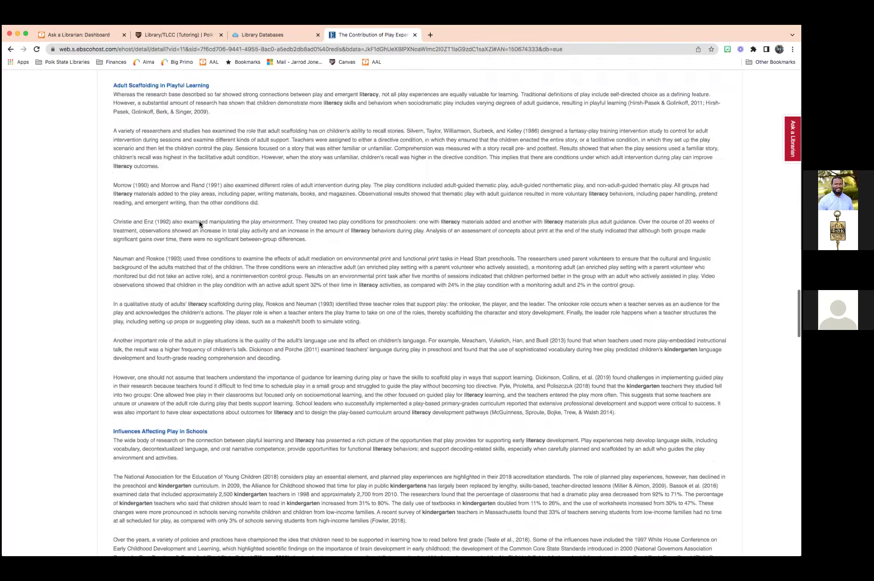
scroll(208, 220, up, 20)
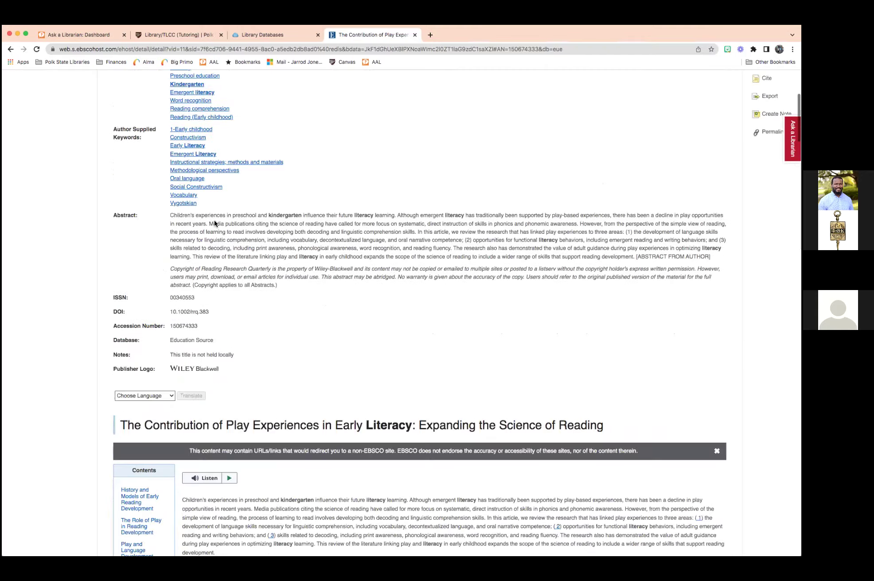
scroll(370, 275, down, 12)
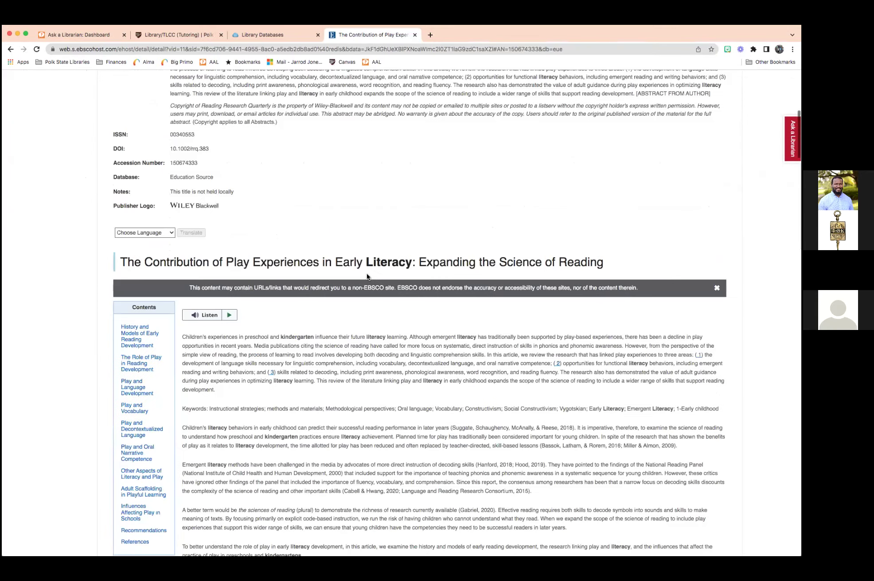
scroll(368, 275, up, 5)
scroll(371, 274, up, 8)
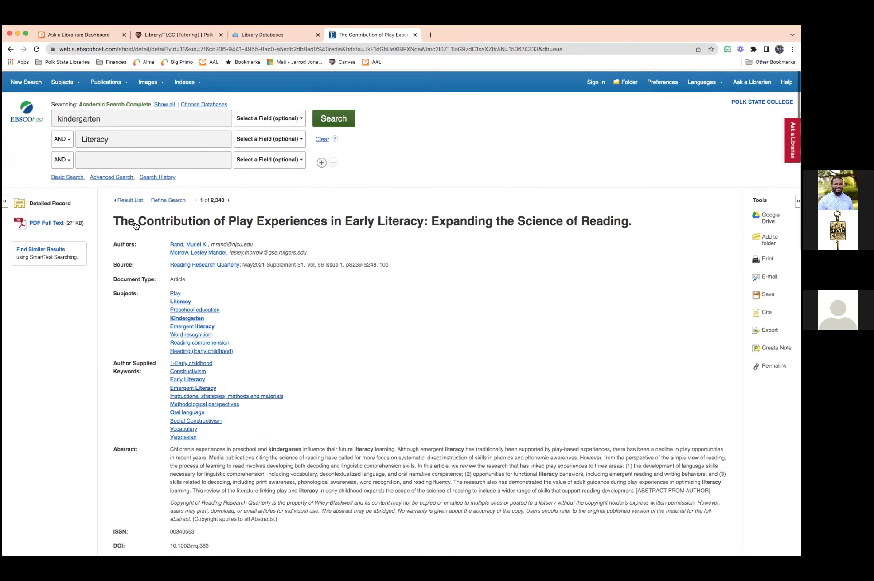
click(44, 221)
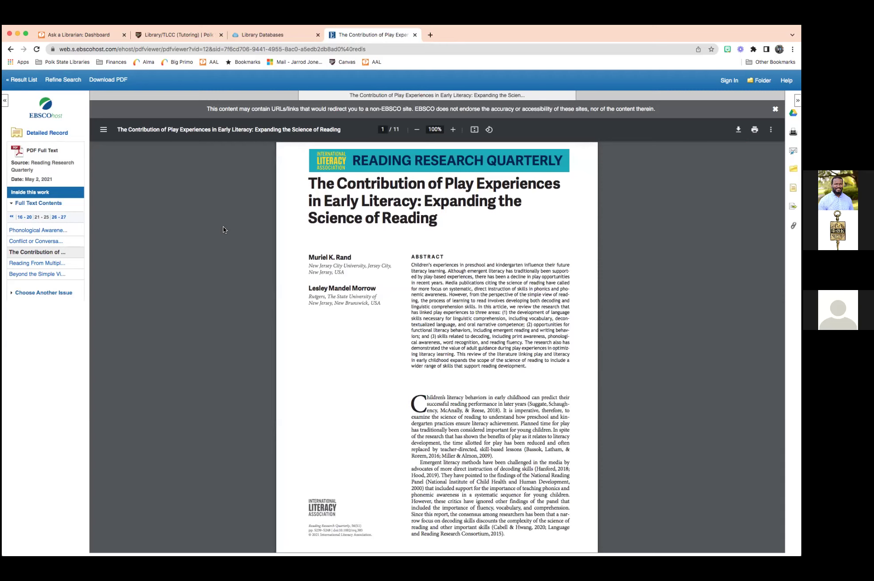
Zoom the PDF in three steps to 175% and move on to page 2.
triple_click(476, 312)
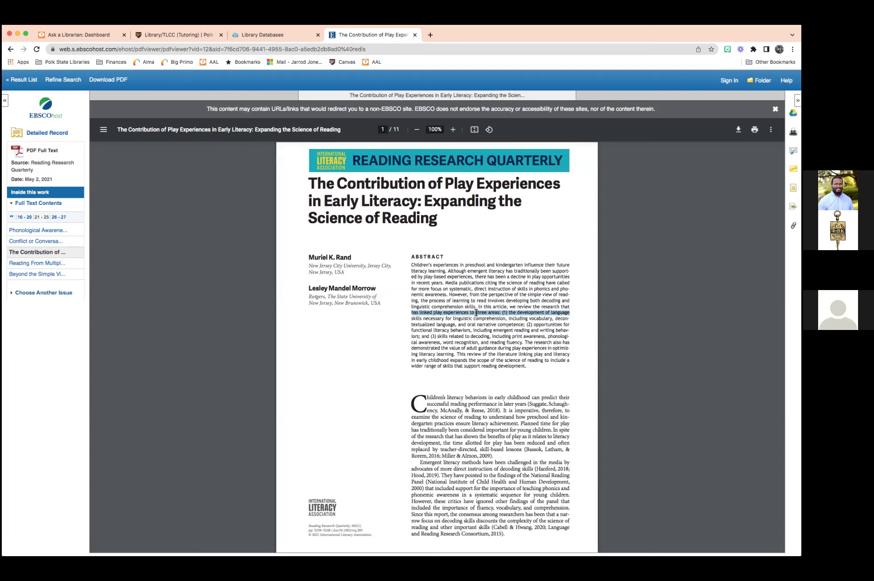
click(475, 330)
scroll(353, 247, down, 3)
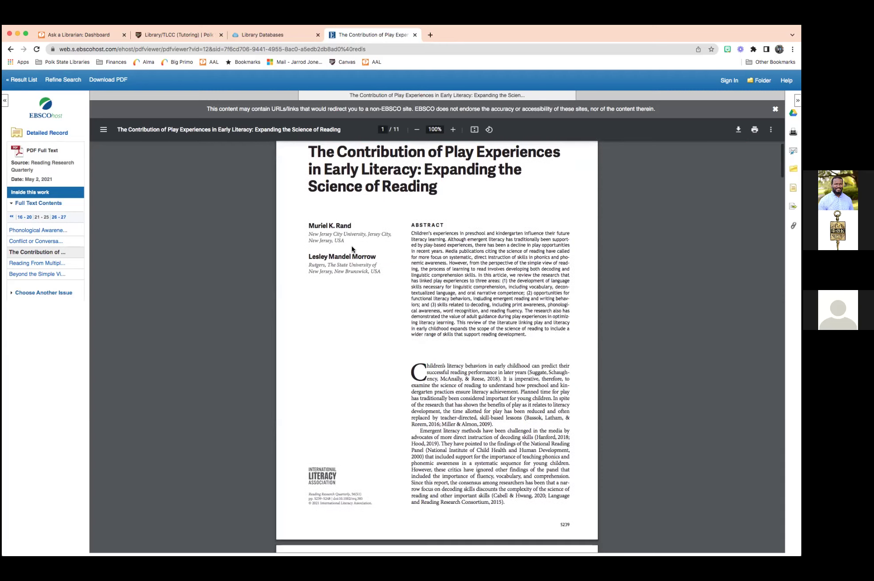
scroll(352, 249, down, 1)
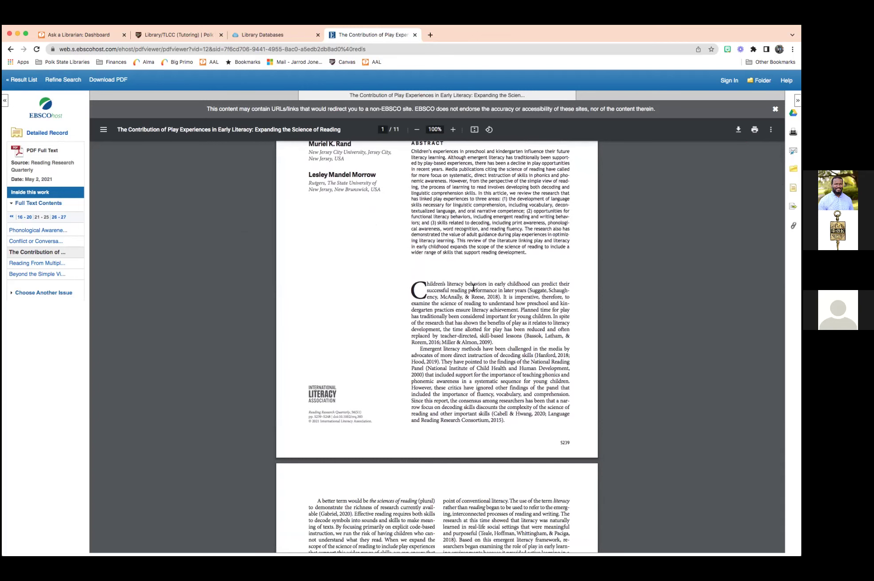
click(453, 129)
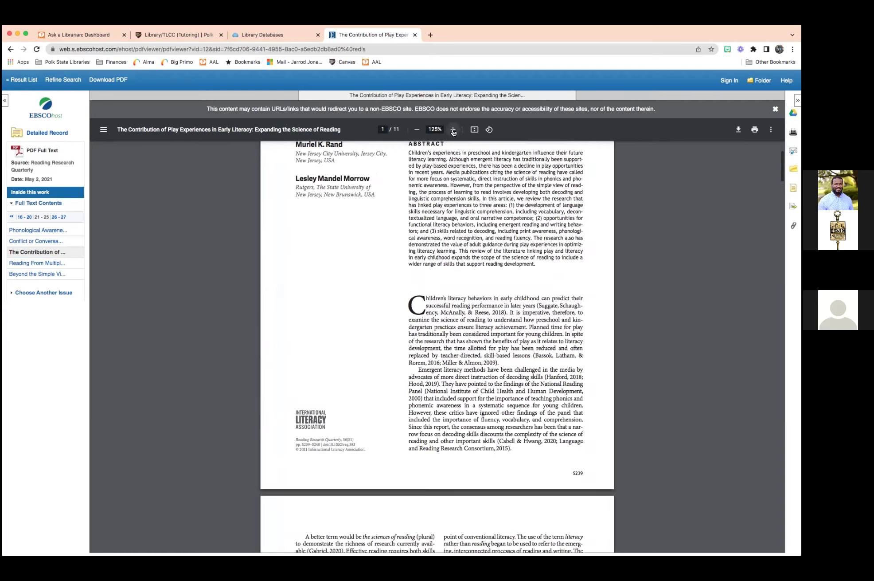
click(452, 129)
click(453, 129)
scroll(452, 286, down, 2)
scroll(451, 286, down, 6)
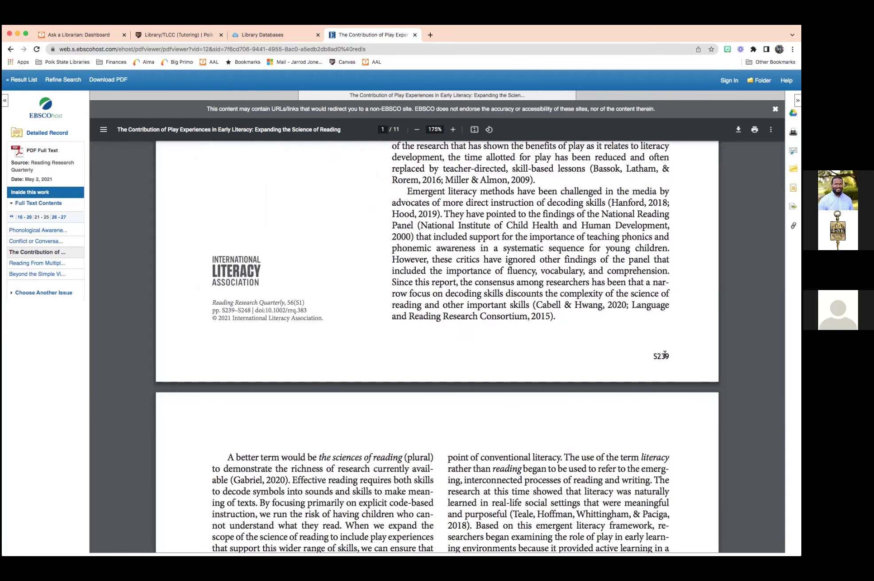
drag(576, 312, 581, 312)
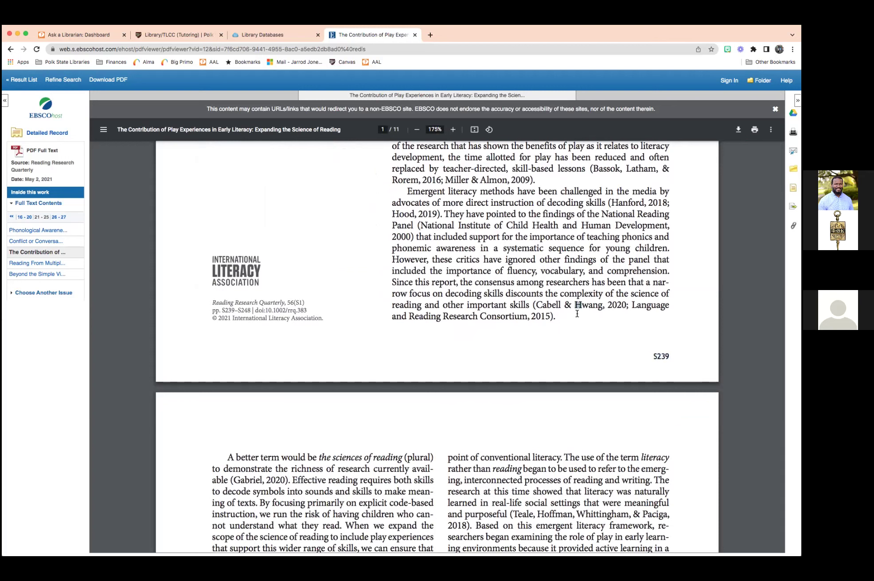
Scroll through the 11 PDF pages to the references and back up to page 1.
double_click(663, 354)
scroll(625, 350, down, 5)
scroll(618, 353, down, 12)
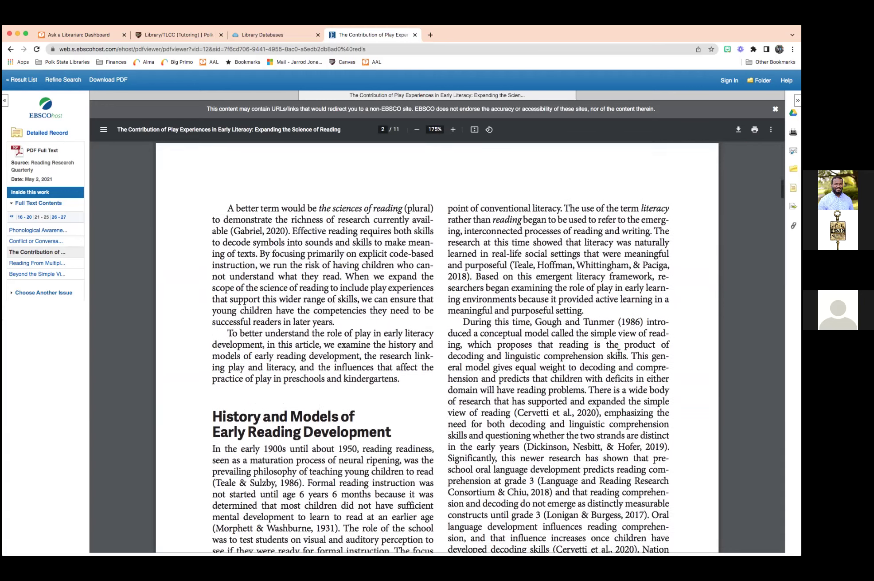
scroll(619, 353, down, 5)
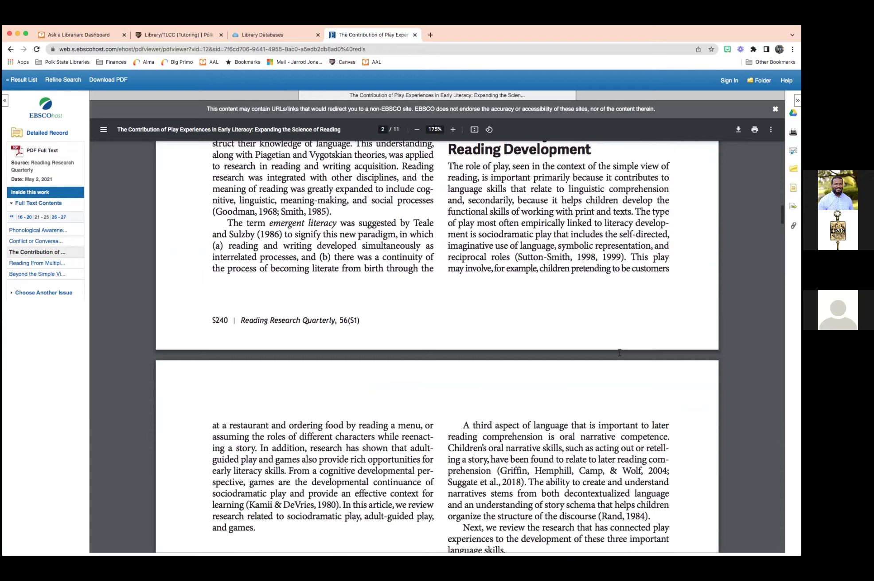
scroll(619, 352, down, 6)
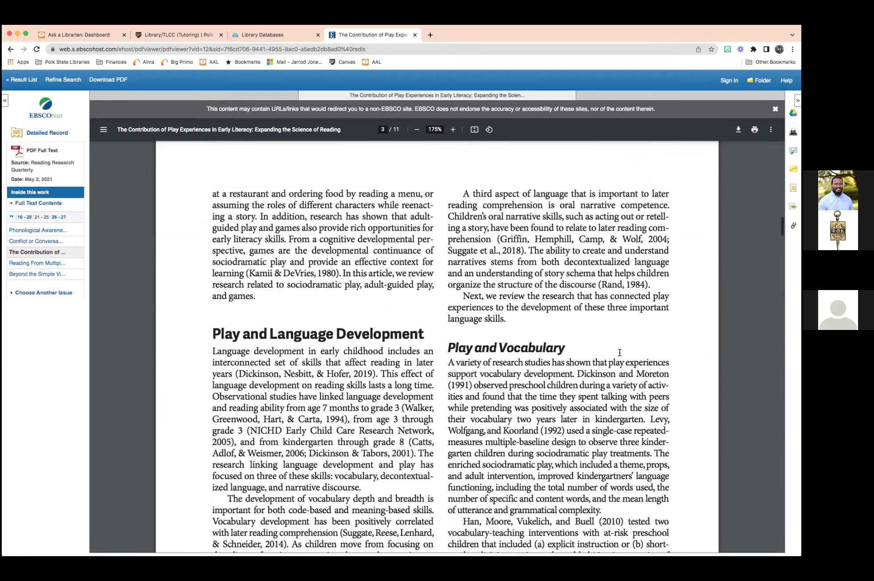
scroll(555, 317, down, 5)
scroll(556, 316, down, 10)
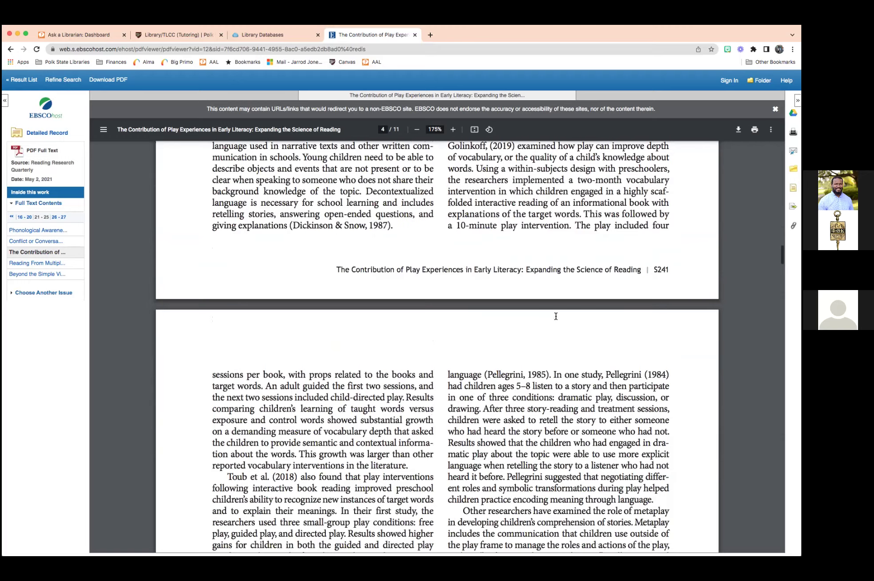
scroll(559, 318, down, 18)
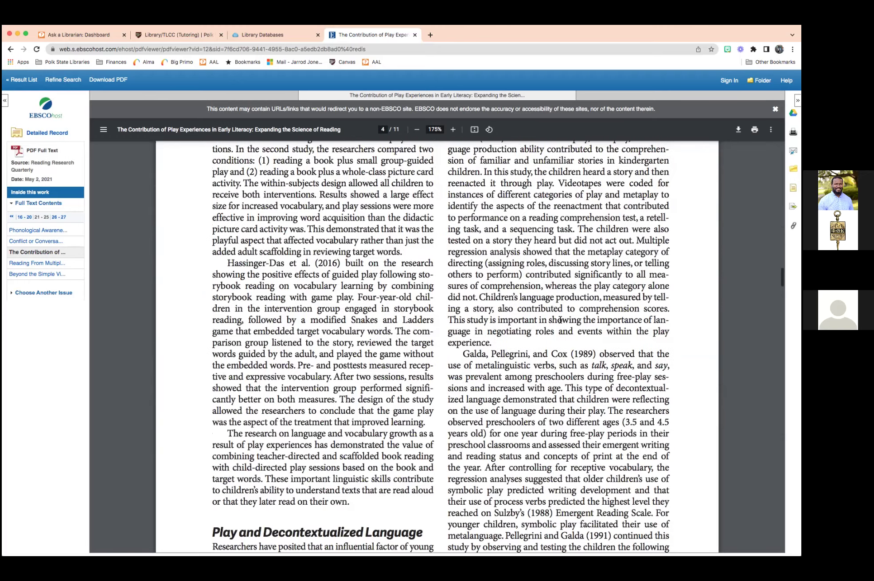
scroll(560, 319, down, 1)
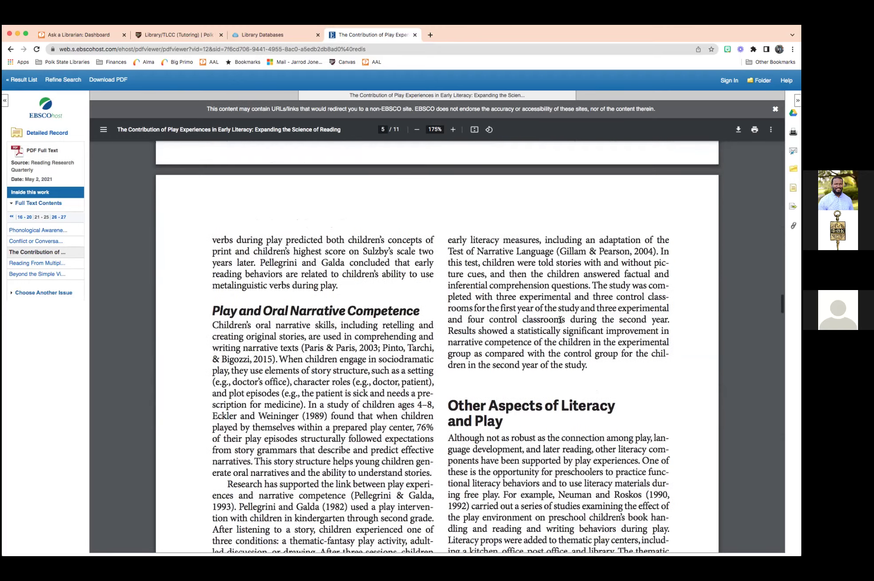
scroll(560, 319, down, 7)
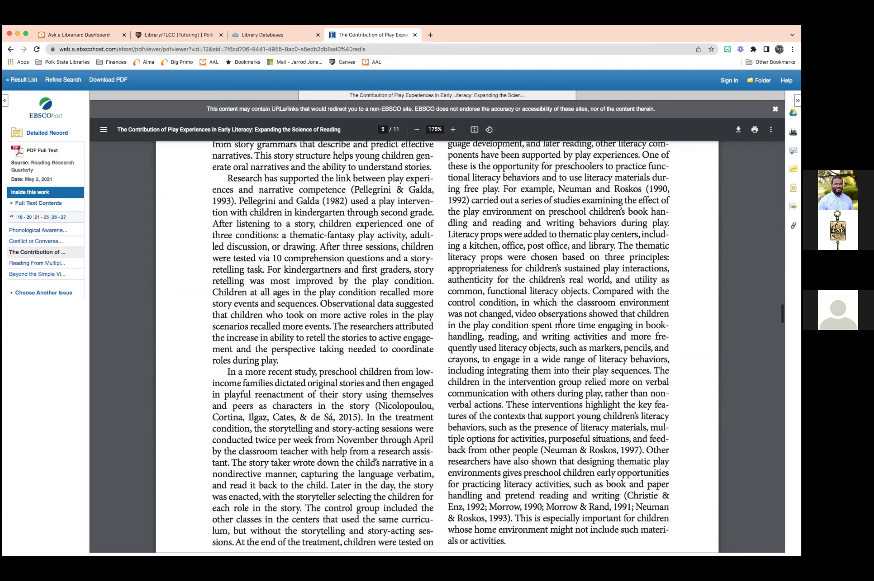
scroll(560, 319, down, 9)
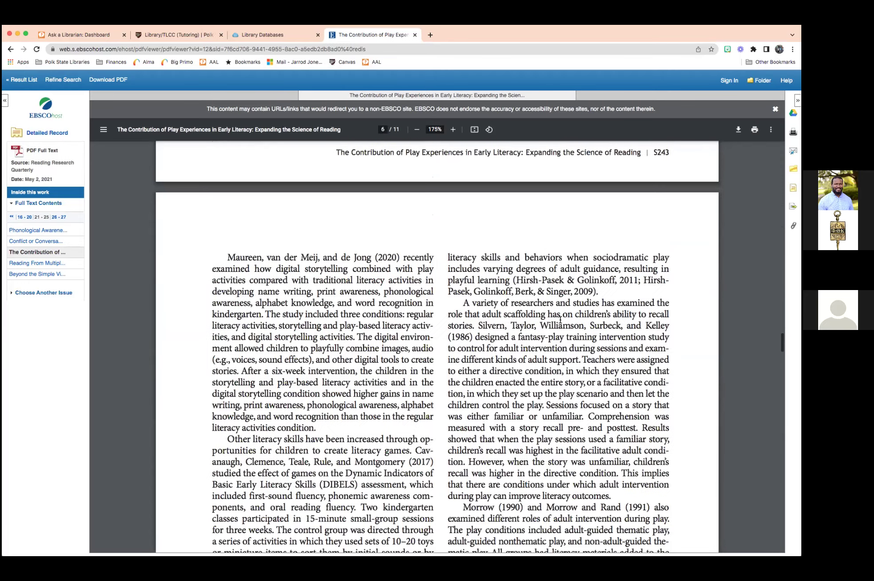
scroll(560, 319, down, 20)
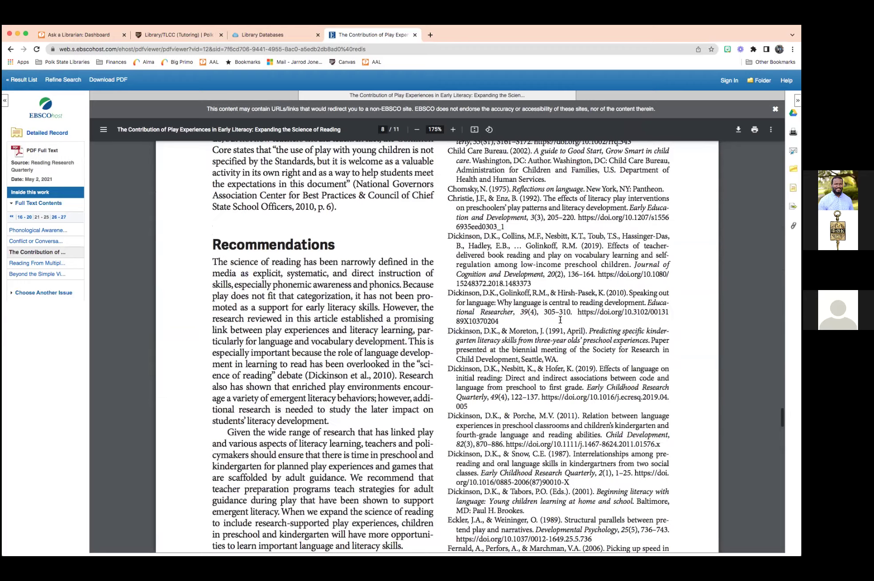
scroll(560, 319, down, 20)
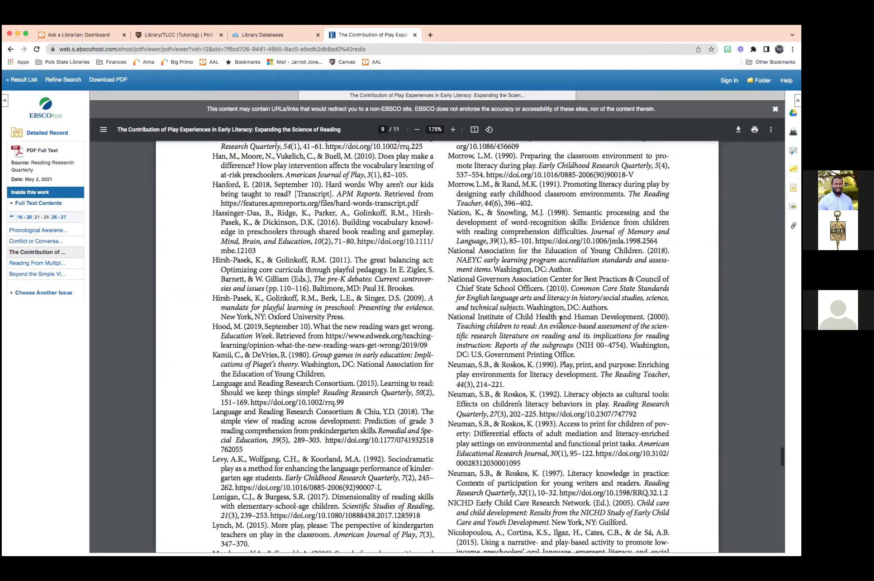
scroll(560, 319, down, 6)
scroll(560, 319, up, 7)
scroll(560, 319, up, 20)
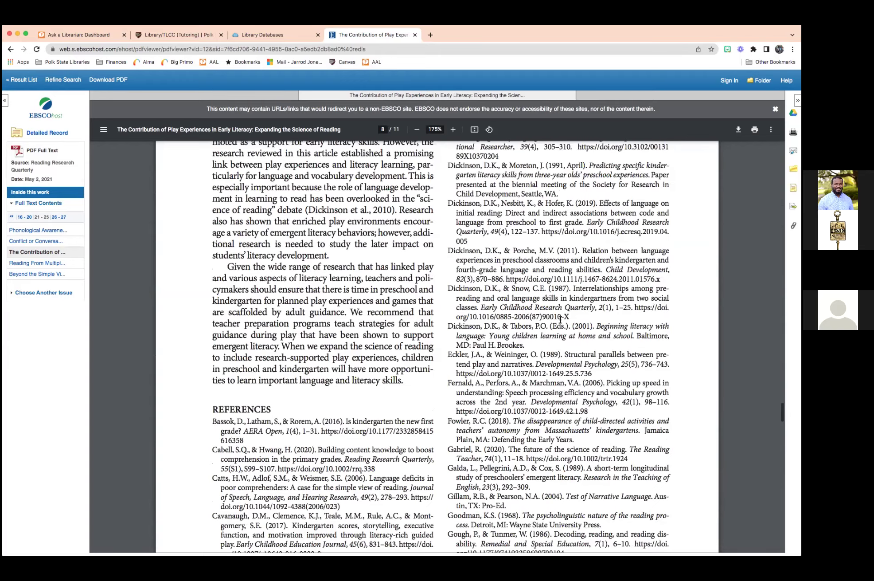
scroll(560, 319, up, 12)
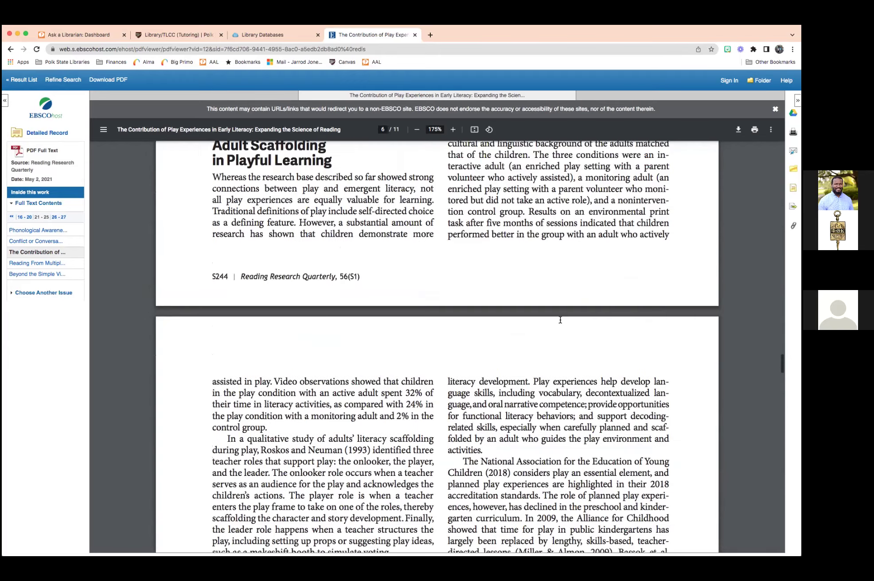
scroll(560, 319, up, 12)
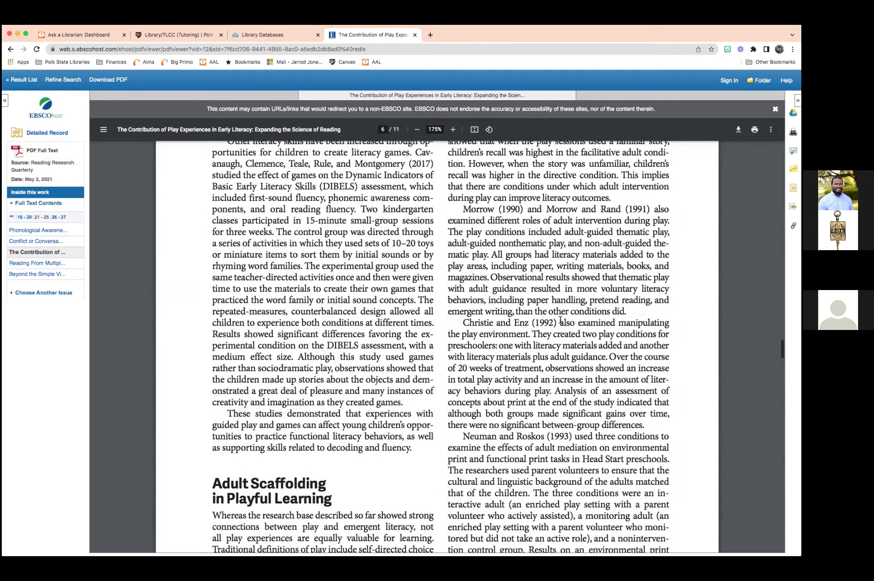
scroll(560, 319, up, 12)
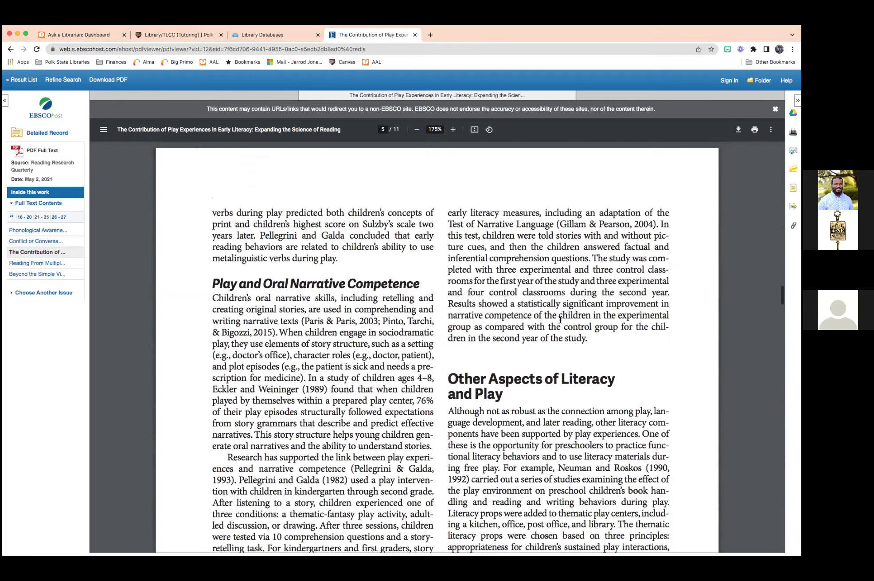
scroll(561, 319, up, 20)
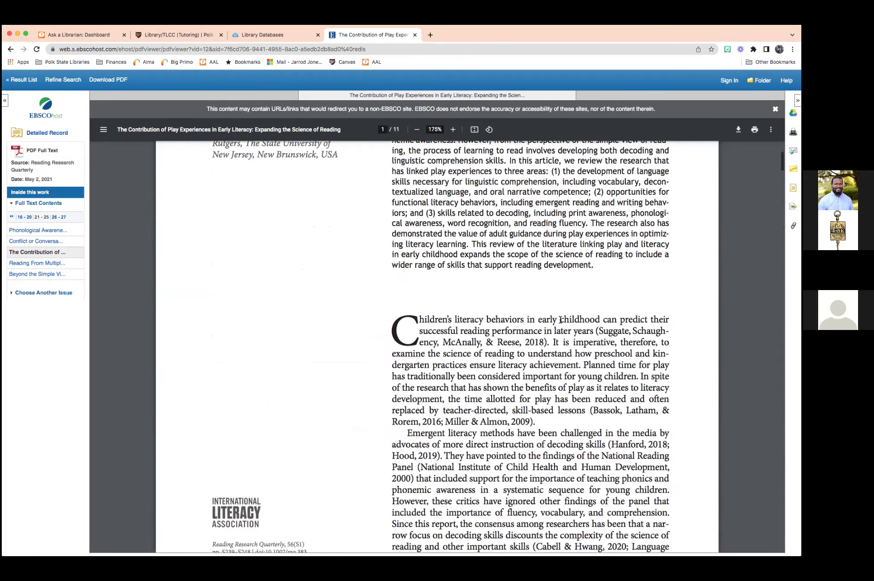
scroll(343, 267, up, 3)
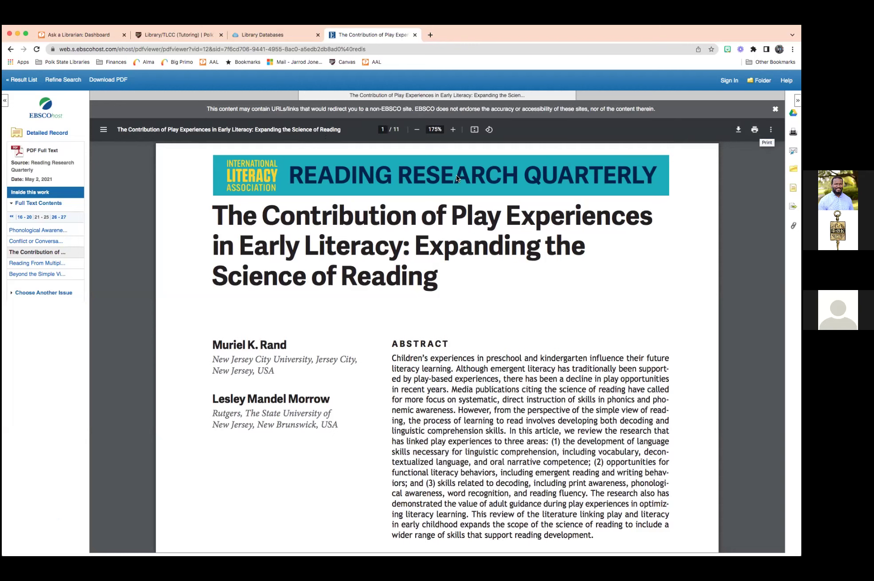
Return the zoom to 175% and bring up the article's E-mail form.
click(452, 130)
click(415, 131)
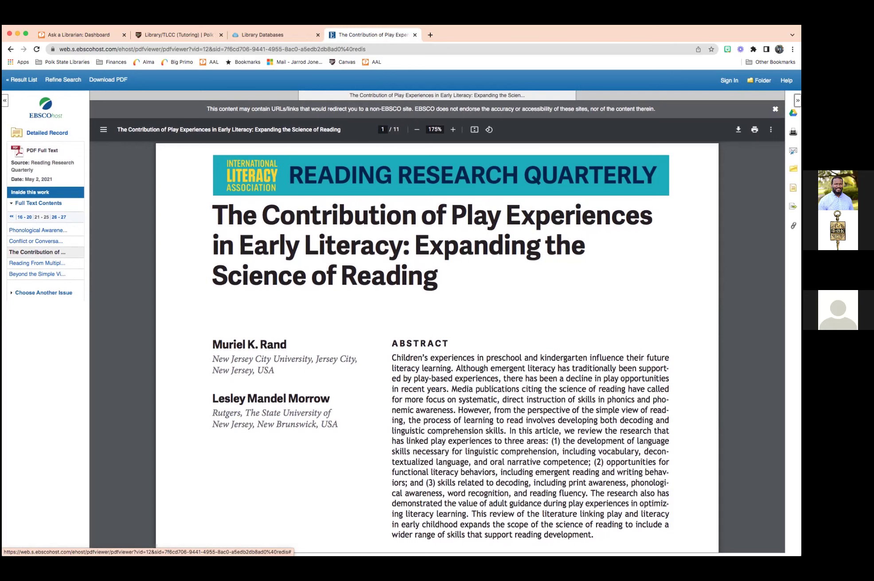
click(793, 150)
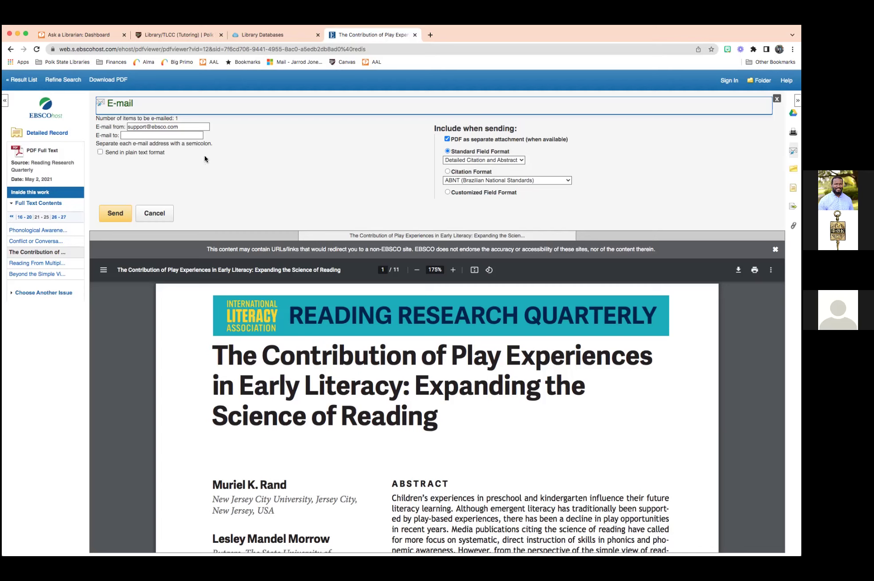
Send the article to the recipient's e-mail address with an APA 7th Edition citation, then confirm.
click(163, 135)
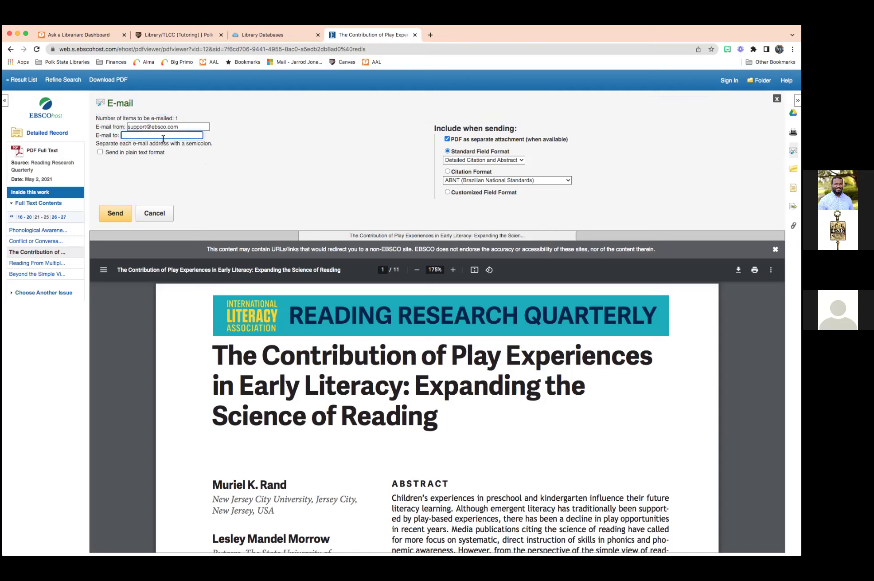
click(447, 171)
click(474, 182)
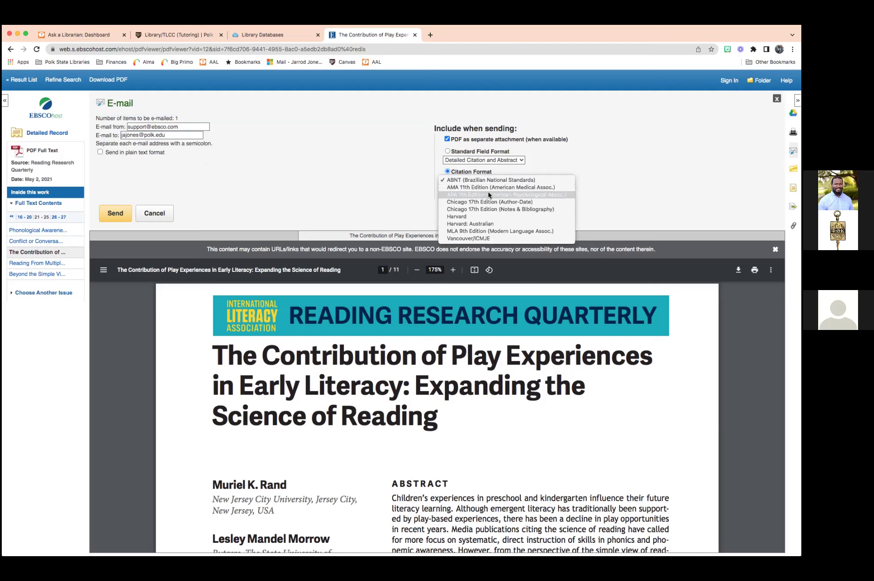
click(520, 194)
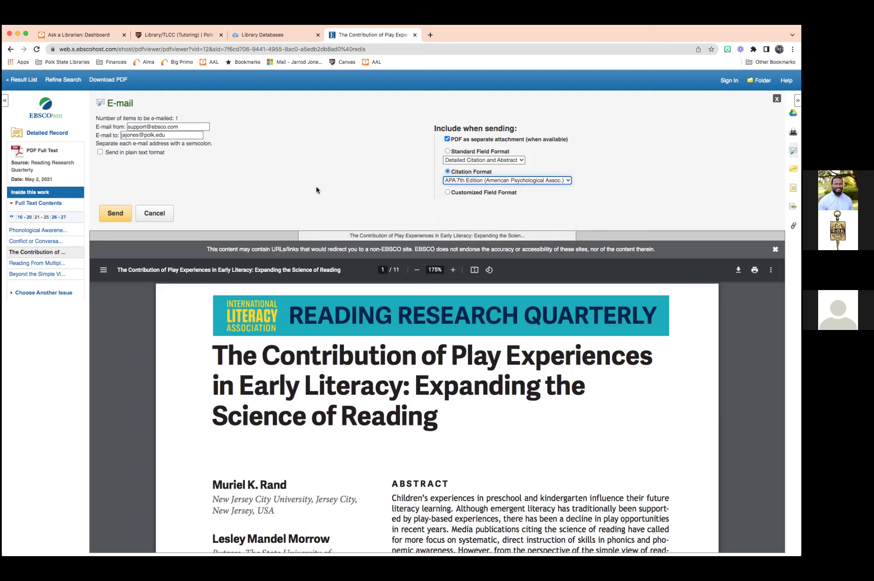
click(129, 215)
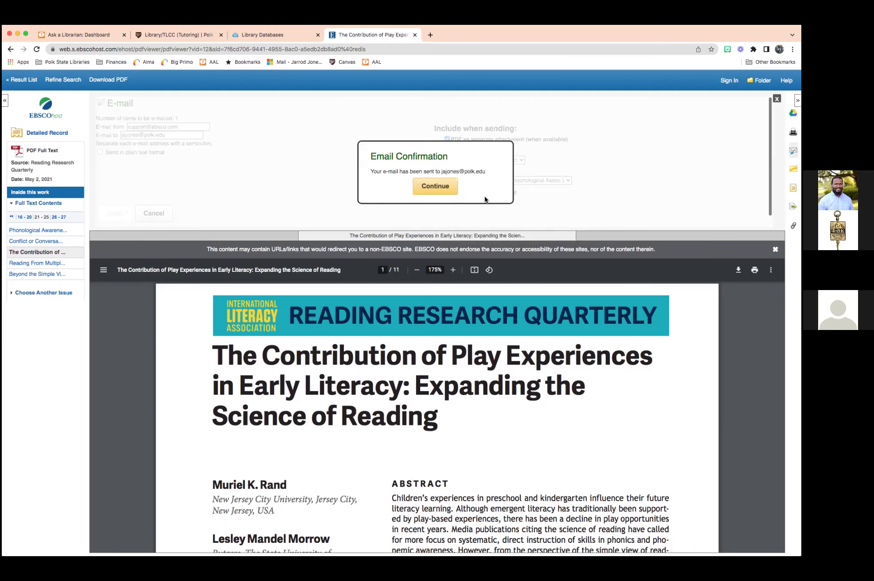
click(435, 190)
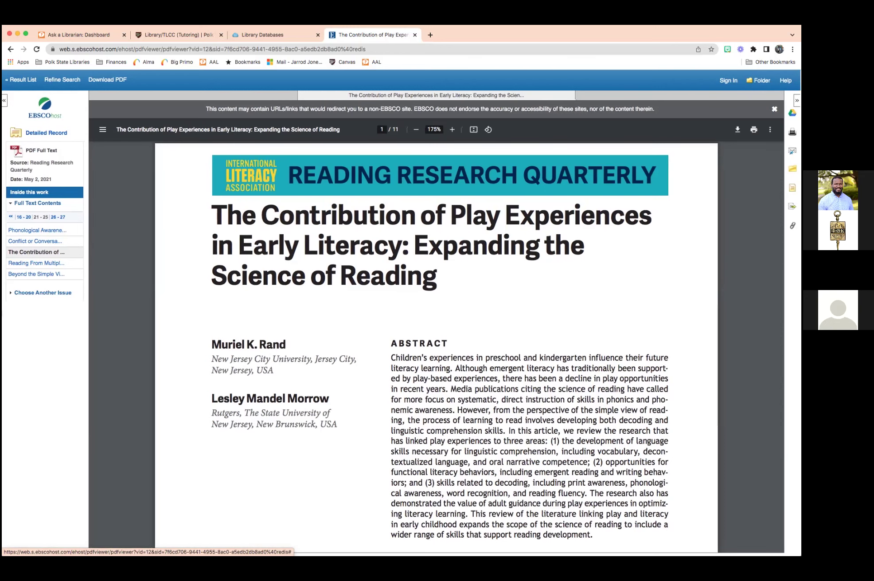
Show the article's citations in all formats and copy the APA 7th Edition citation.
click(794, 187)
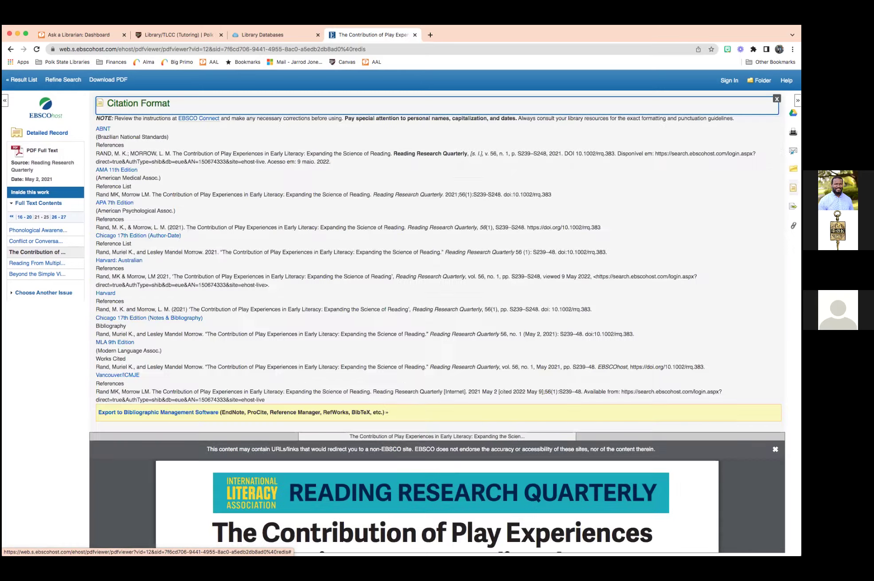
scroll(364, 160, down, 1)
scroll(364, 162, down, 1)
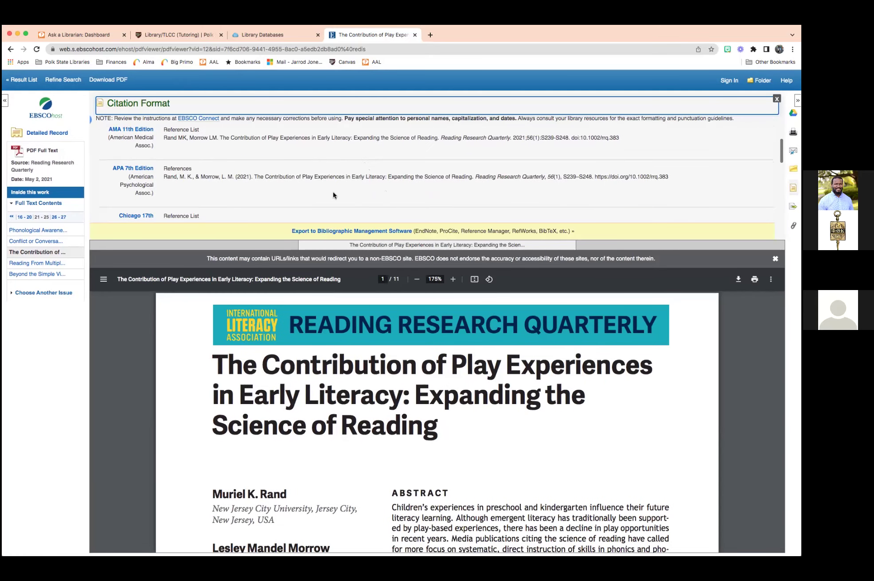
scroll(333, 195, down, 2)
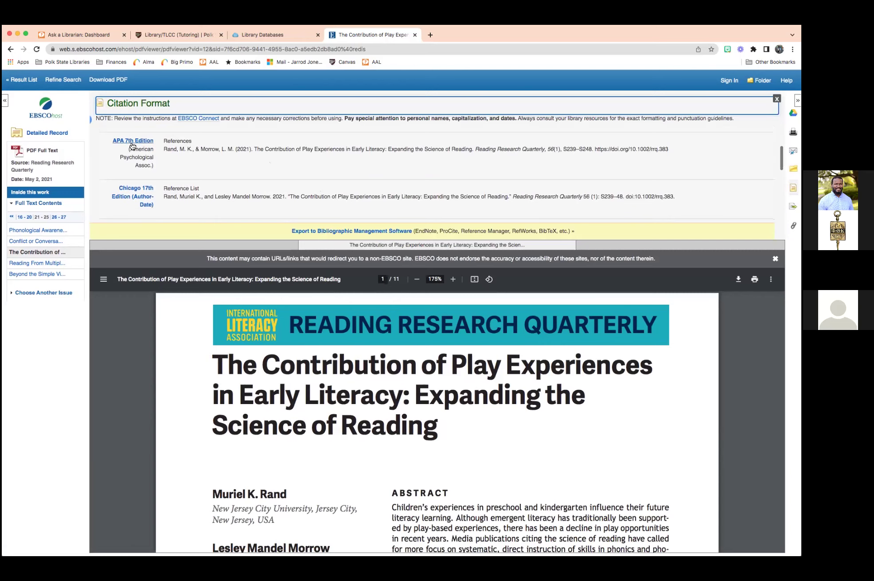
scroll(131, 151, down, 5)
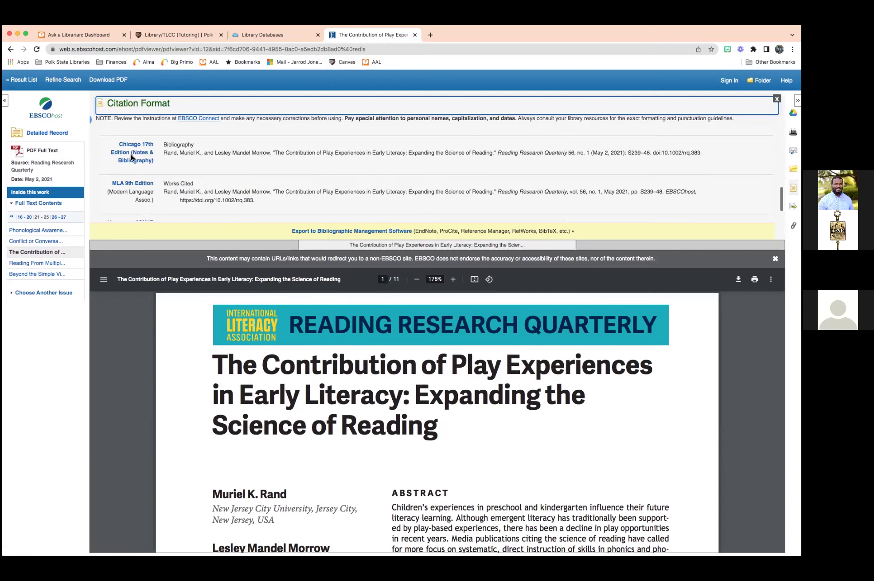
scroll(142, 161, up, 6)
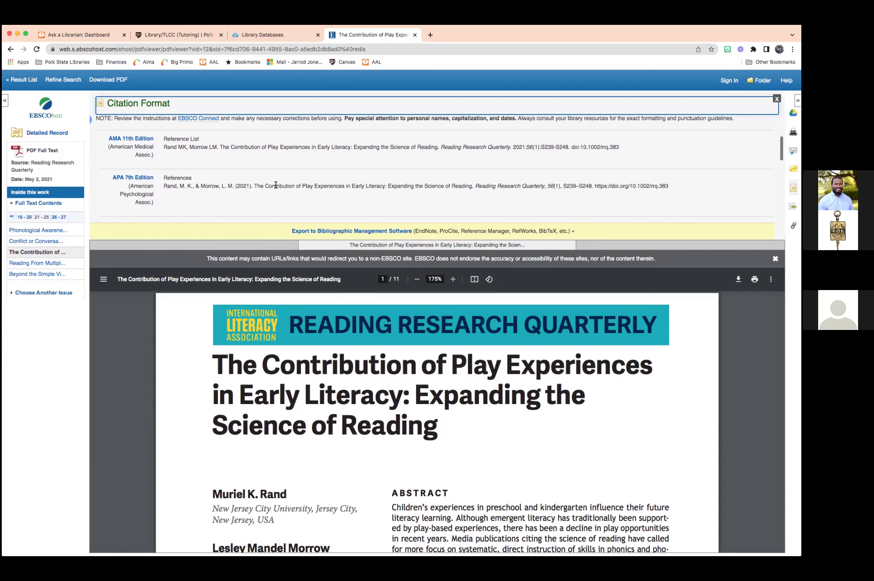
triple_click(275, 185)
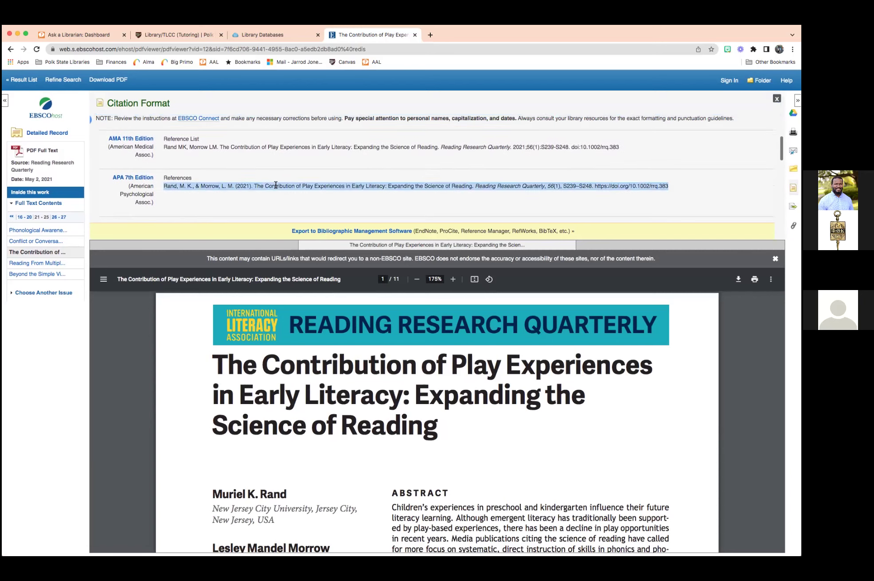
right_click(300, 185)
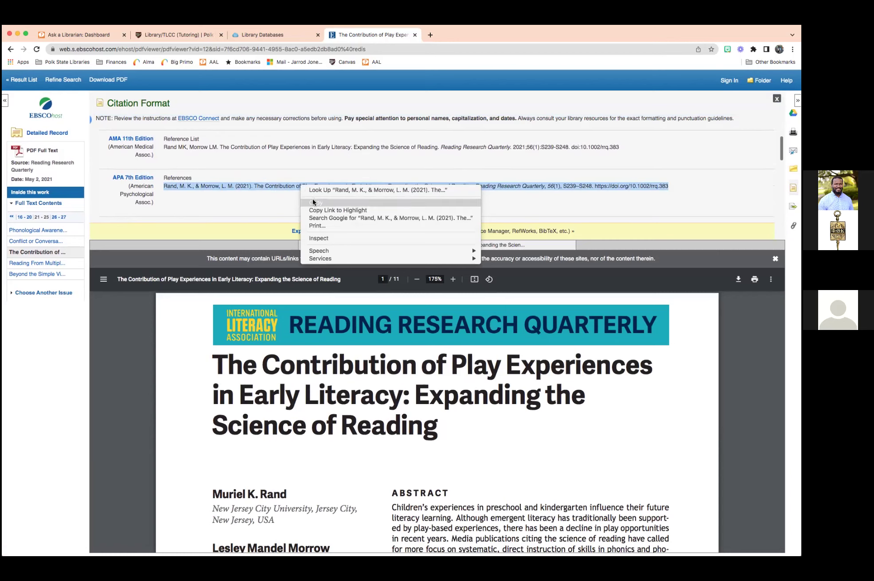
click(312, 202)
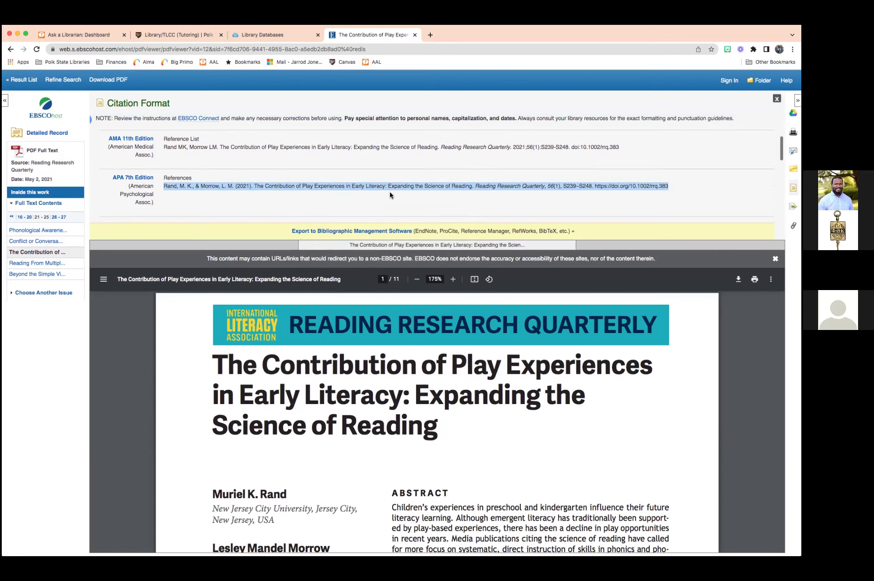
Highlight the journal title Reading Research Quarterly in the citation, then clear the highlight.
click(418, 194)
drag(476, 186, 554, 185)
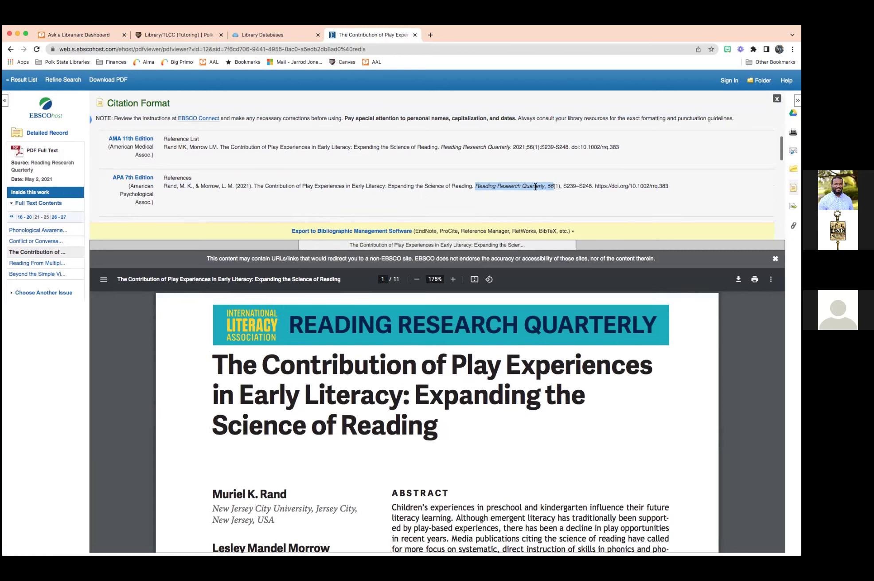
click(490, 189)
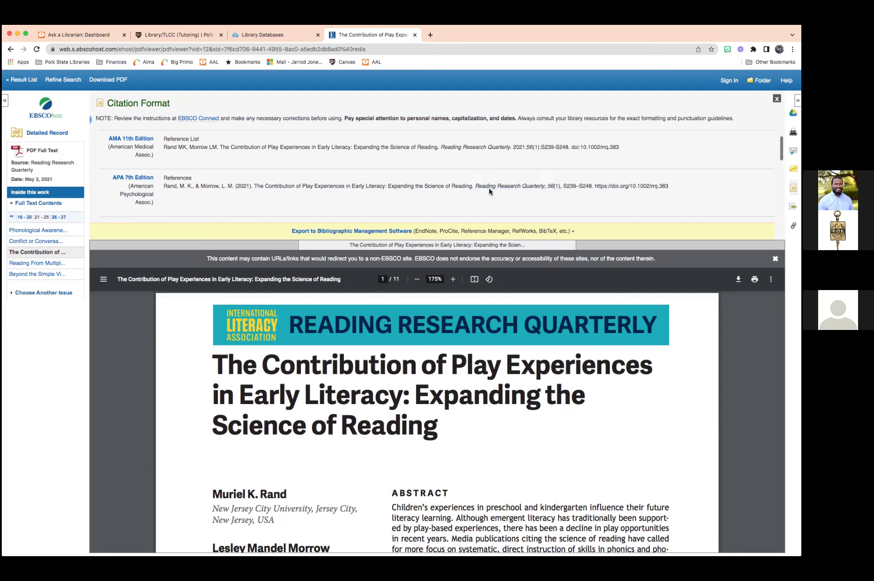
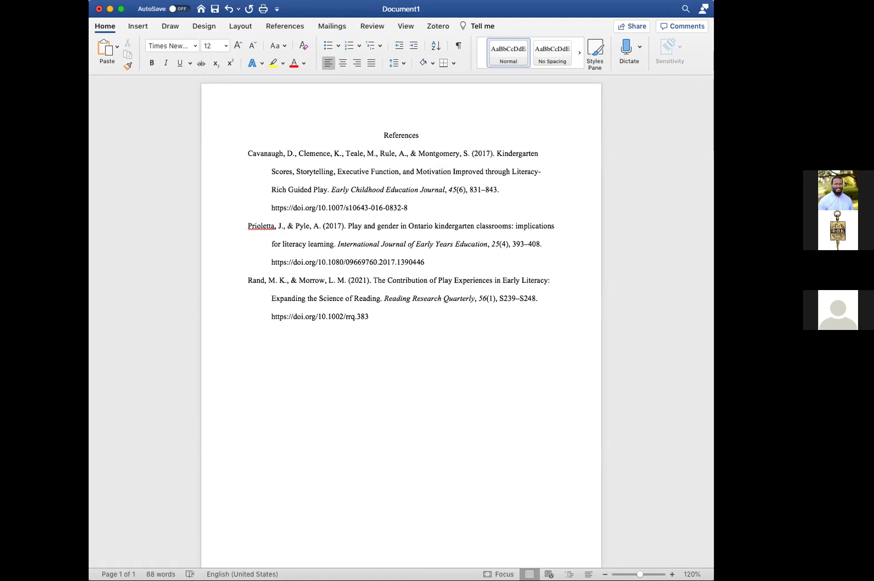
Switch from Word back to Chrome to see the Ontario kindergarten article's citation.
key(super+Tab)
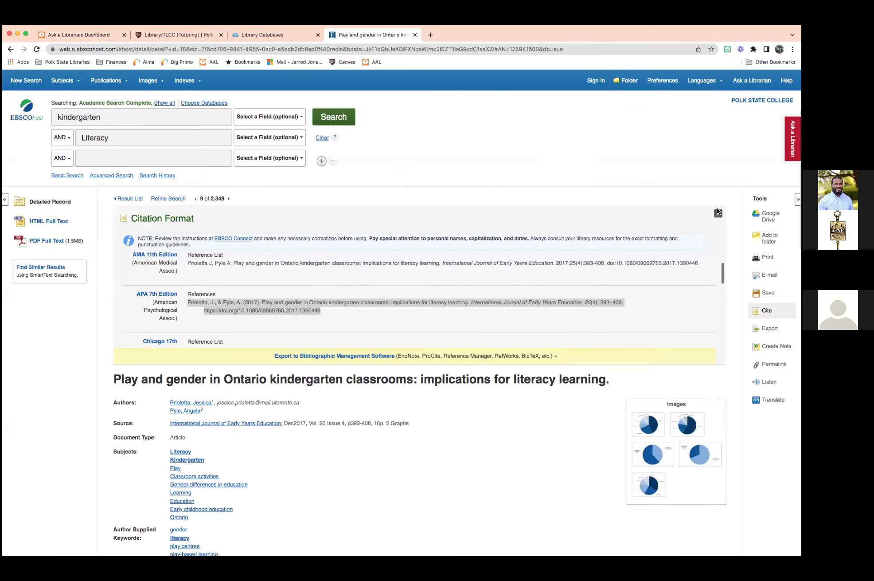
Close the EBSCOhost citation formats, show all searched databases, and close the EBSCO tab.
click(717, 214)
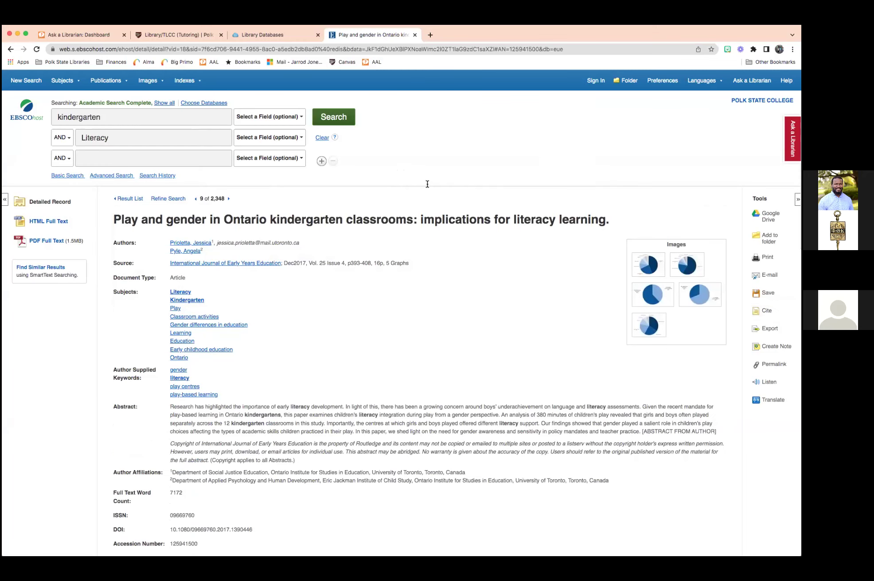
click(165, 103)
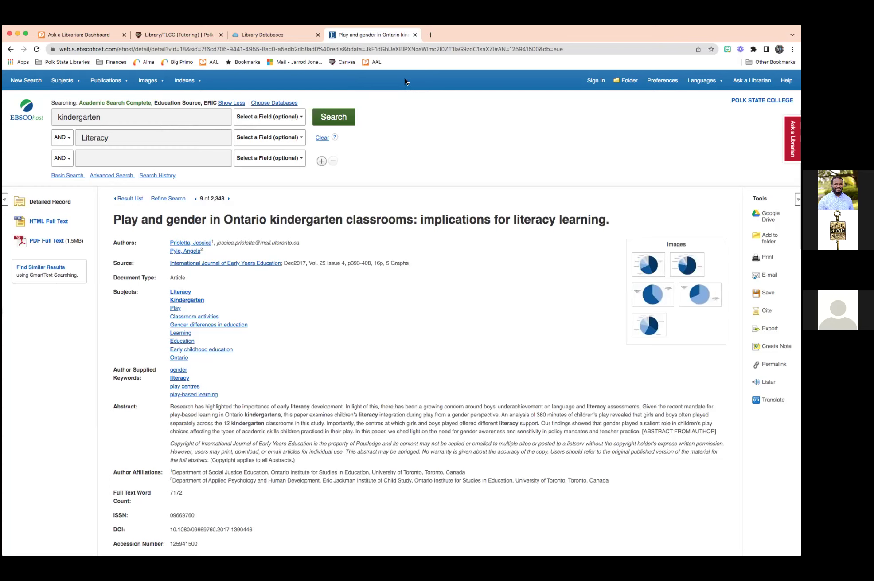
click(414, 35)
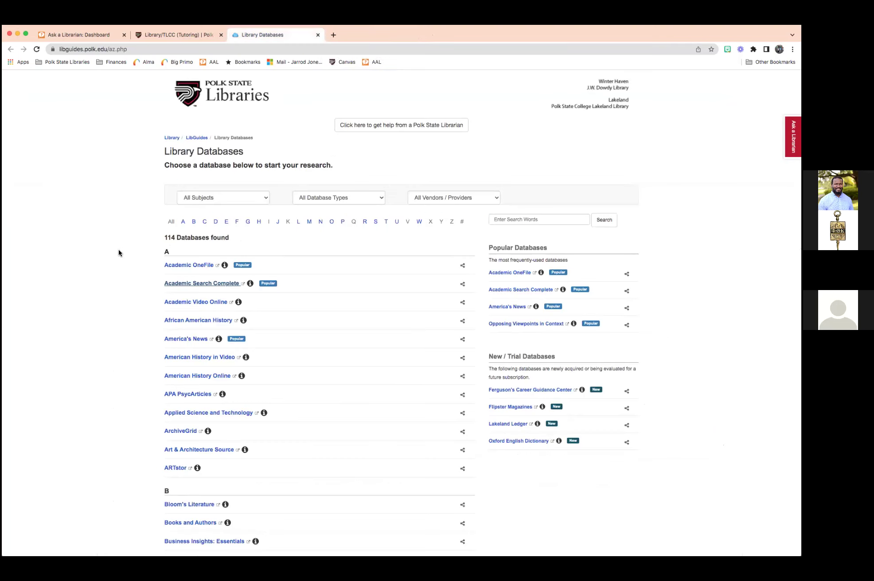
Filter the Library Databases list to the Gale (35) vendor.
scroll(118, 252, down, 1)
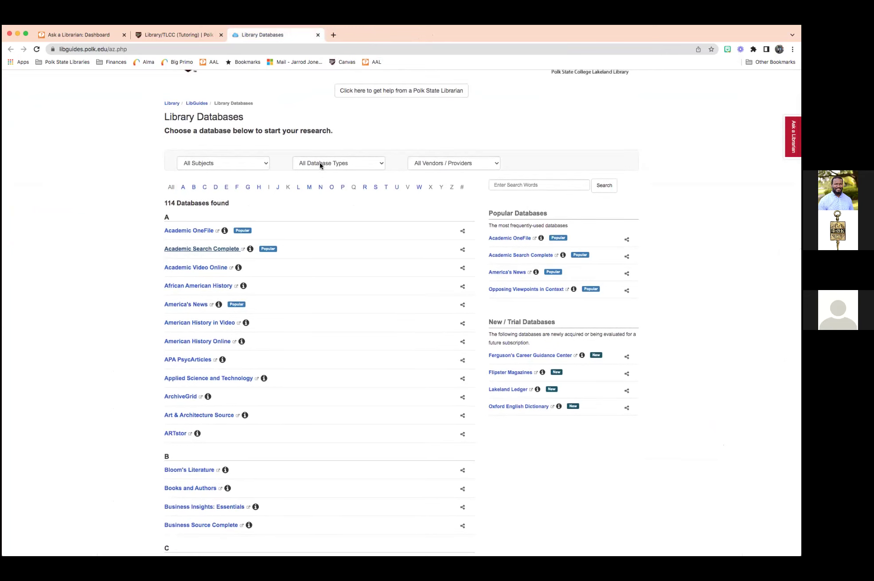
click(334, 161)
click(426, 163)
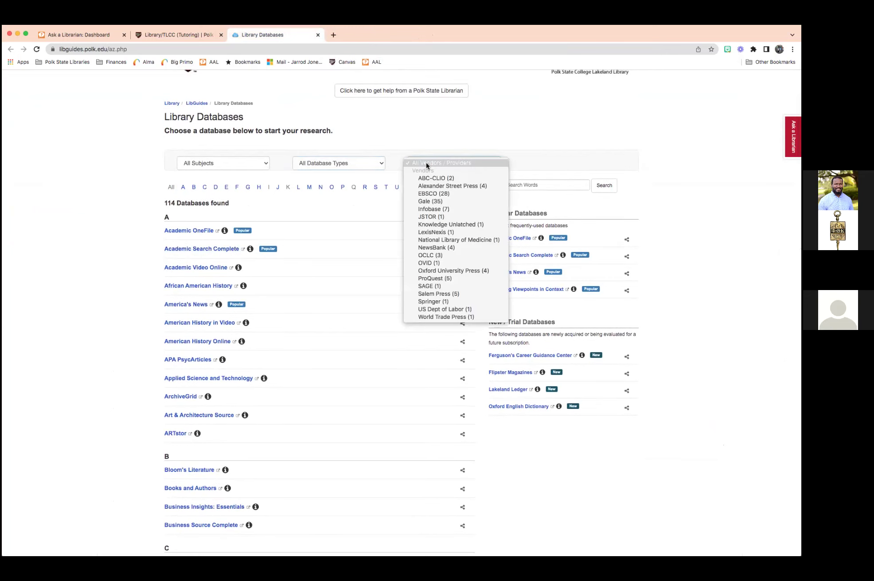
click(438, 199)
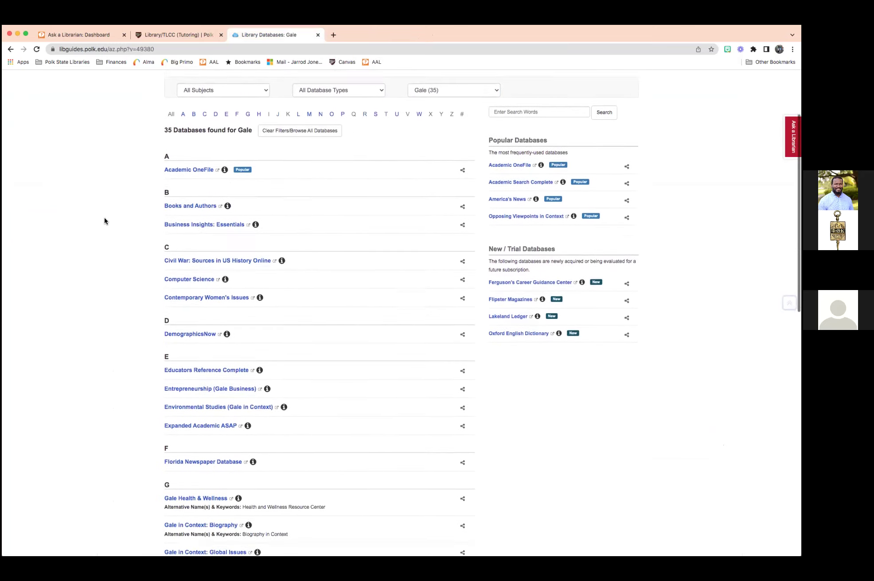
Find and open Educators Reference Complete in the Gale database list.
scroll(105, 221, down, 2)
scroll(104, 220, down, 2)
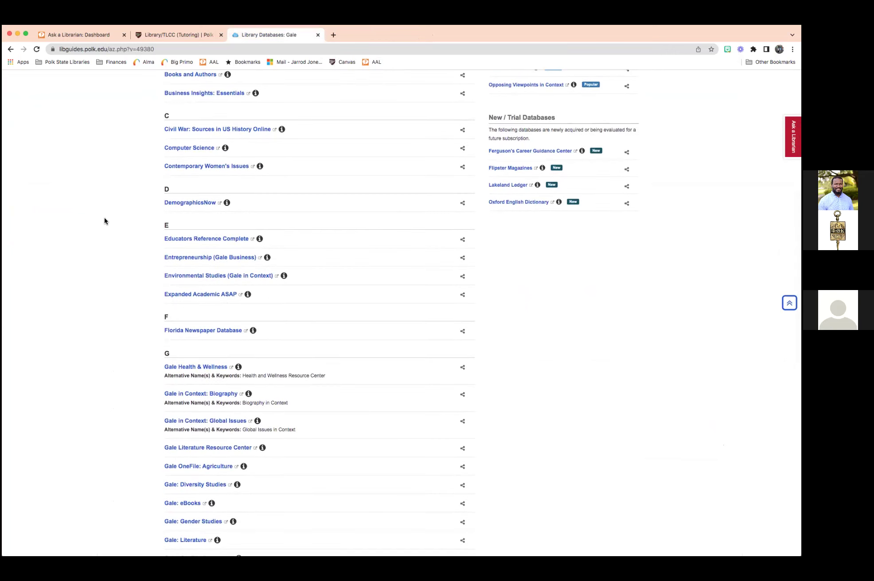
scroll(104, 221, down, 2)
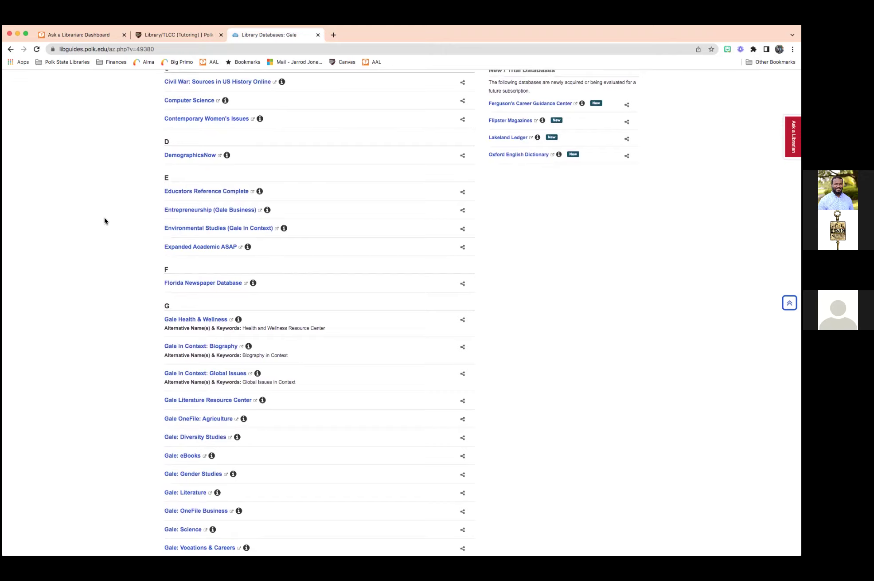
scroll(104, 221, down, 2)
scroll(104, 221, down, 5)
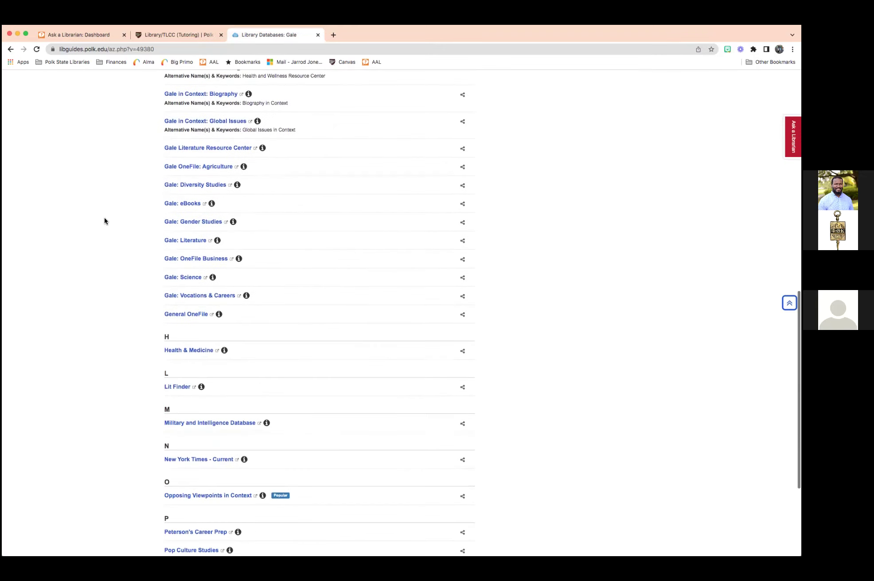
scroll(104, 220, up, 6)
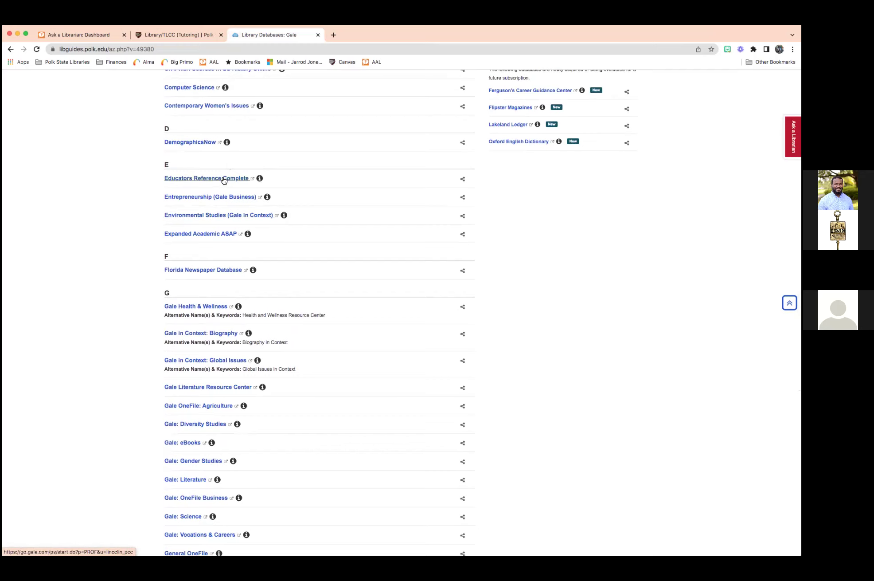
click(222, 178)
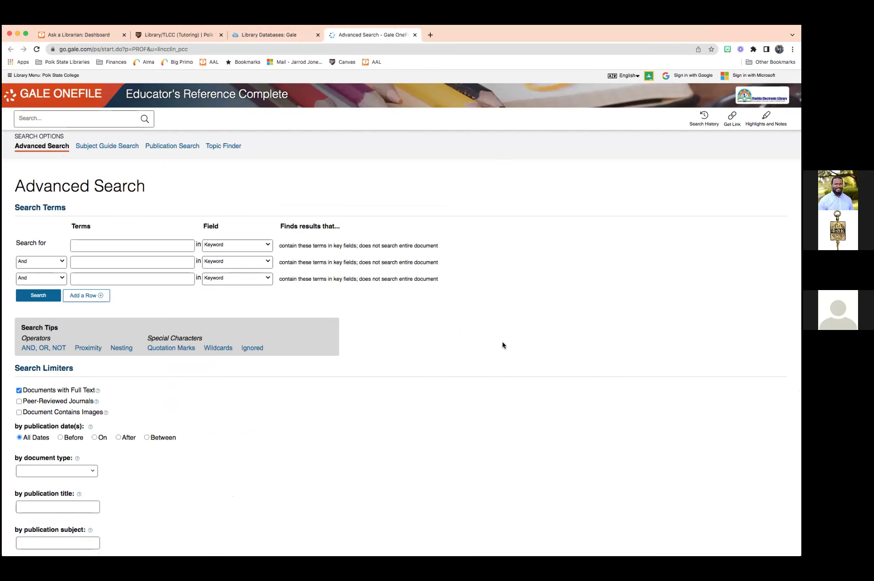
Limit the Gale OneFile search to full-text, peer-reviewed journals.
scroll(711, 232, down, 5)
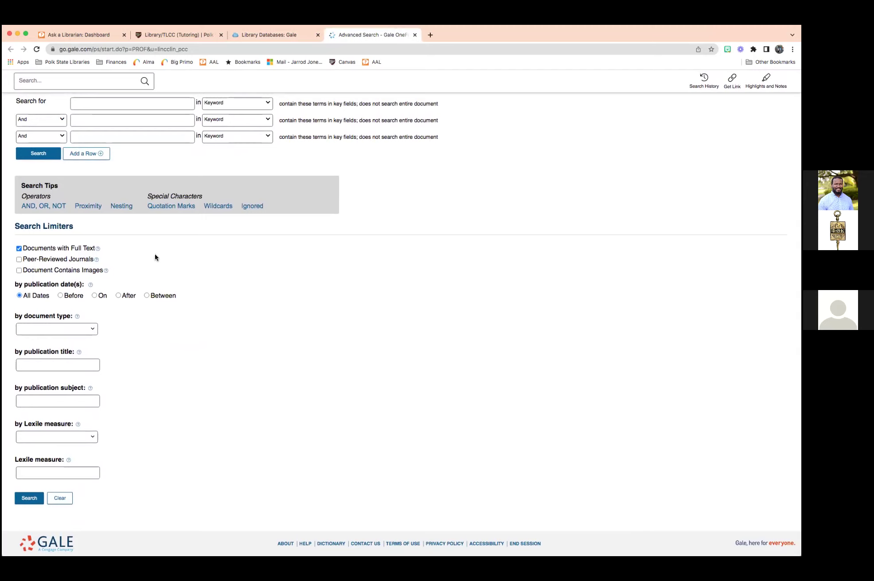
click(62, 248)
click(64, 249)
click(58, 259)
scroll(133, 250, up, 5)
Search for Kindergarten AND Literacy in the Advanced Search terms boxes.
click(127, 247)
text(Kin)
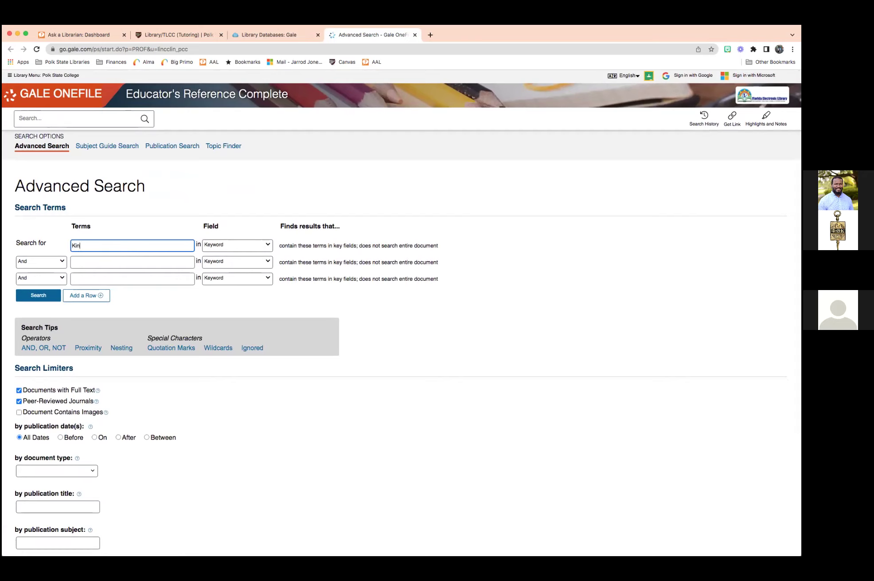
text(dergarten)
key(Tab)
key(Tab)
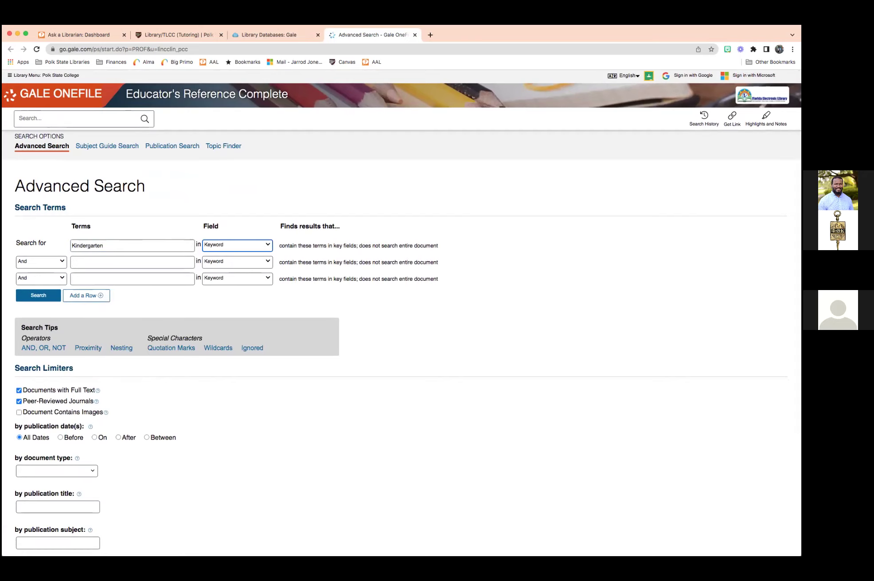
key(Tab)
text(Literacy)
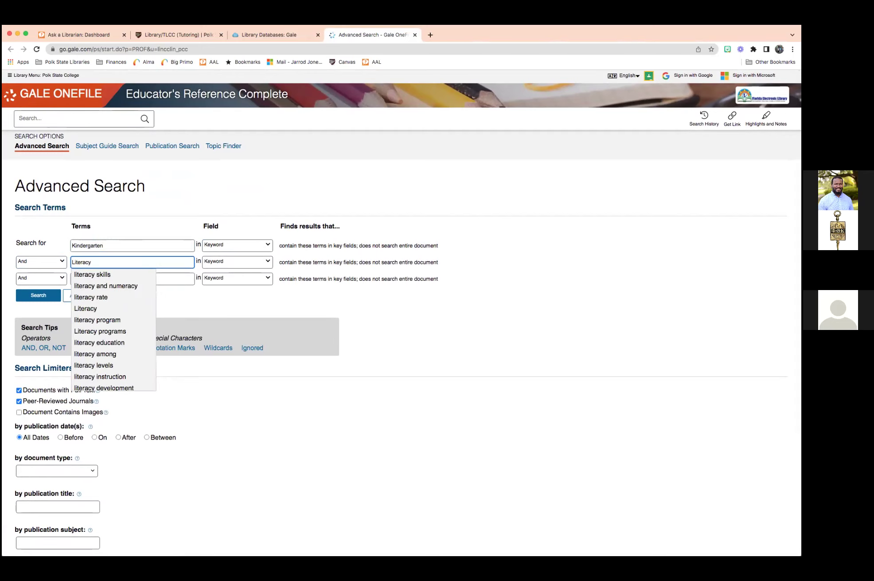
key(Return)
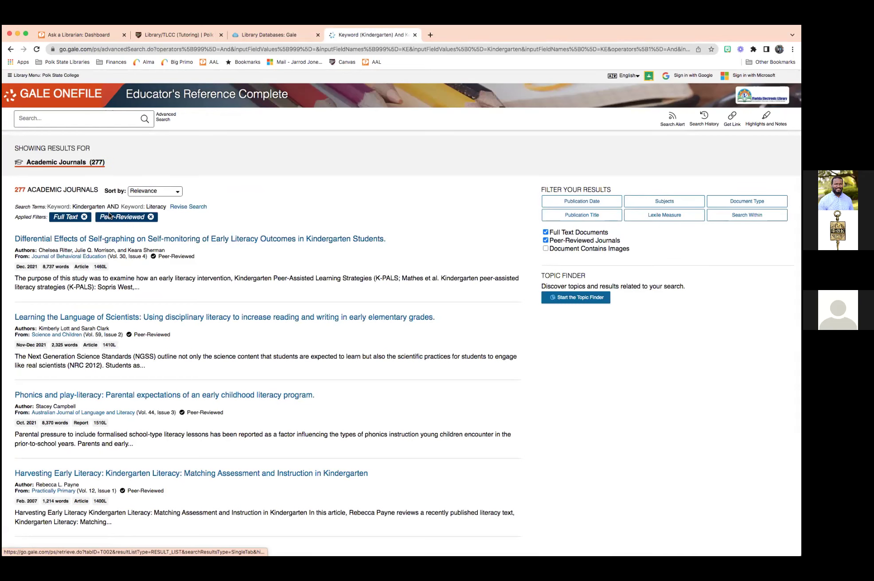
Open 'Phonics and play-literacy: Parental expectations of an early childhood literacy program' from the results.
scroll(78, 194, down, 1)
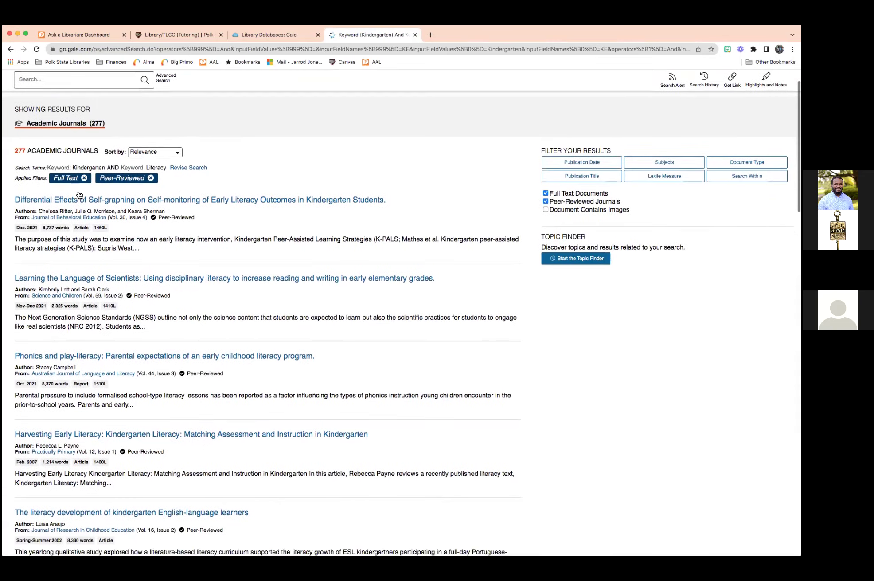
scroll(263, 268, up, 1)
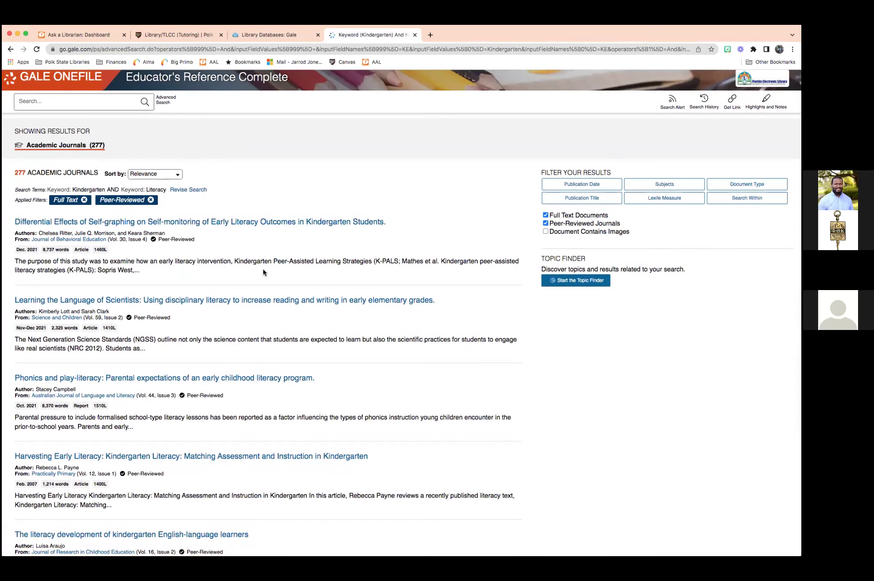
scroll(289, 268, down, 2)
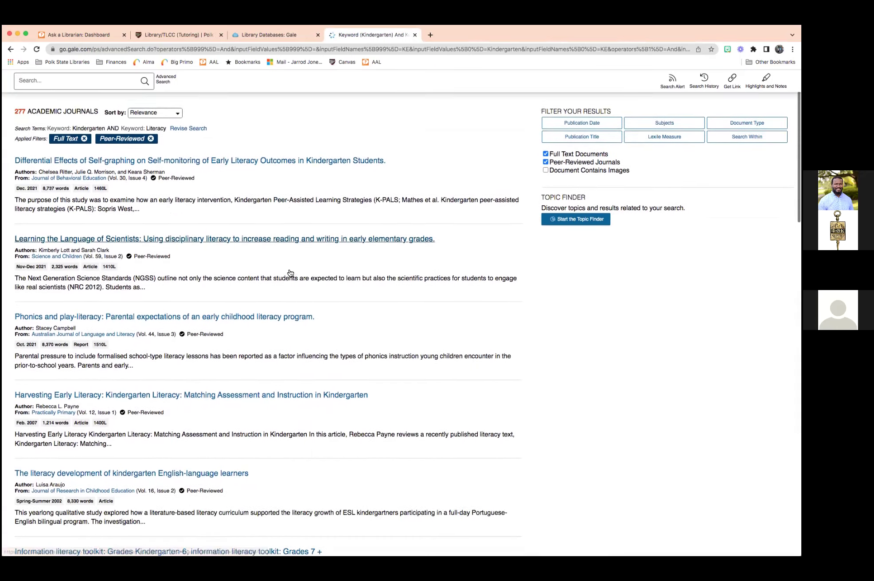
scroll(285, 273, up, 3)
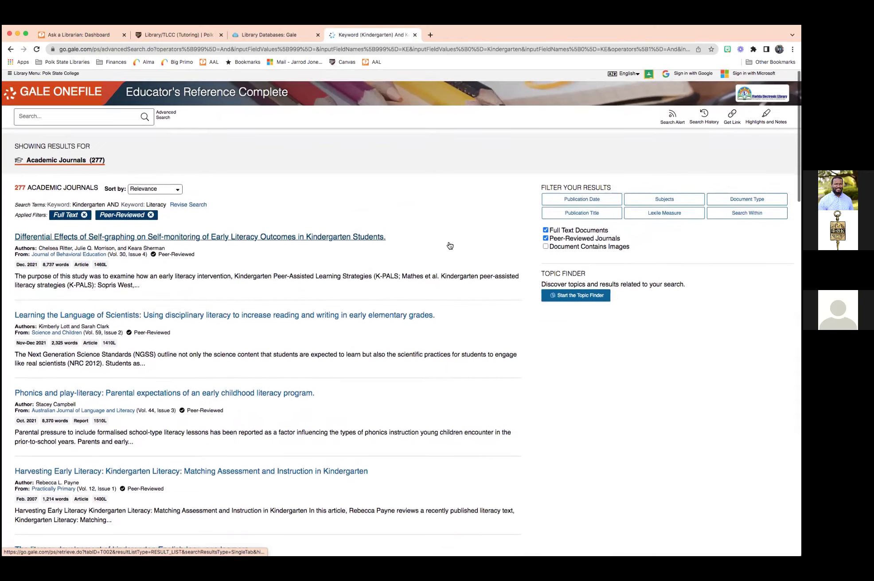
scroll(450, 245, down, 1)
scroll(450, 245, down, 1)
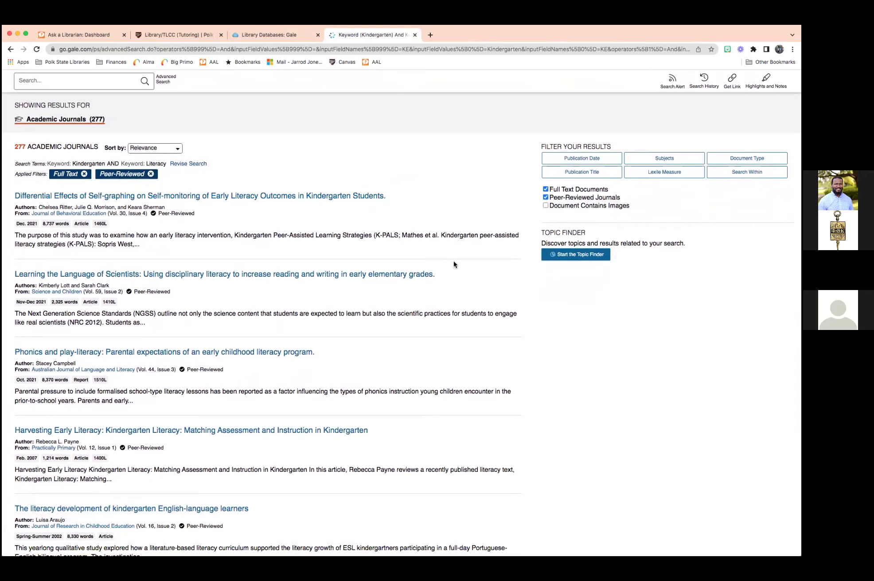
scroll(454, 265, down, 3)
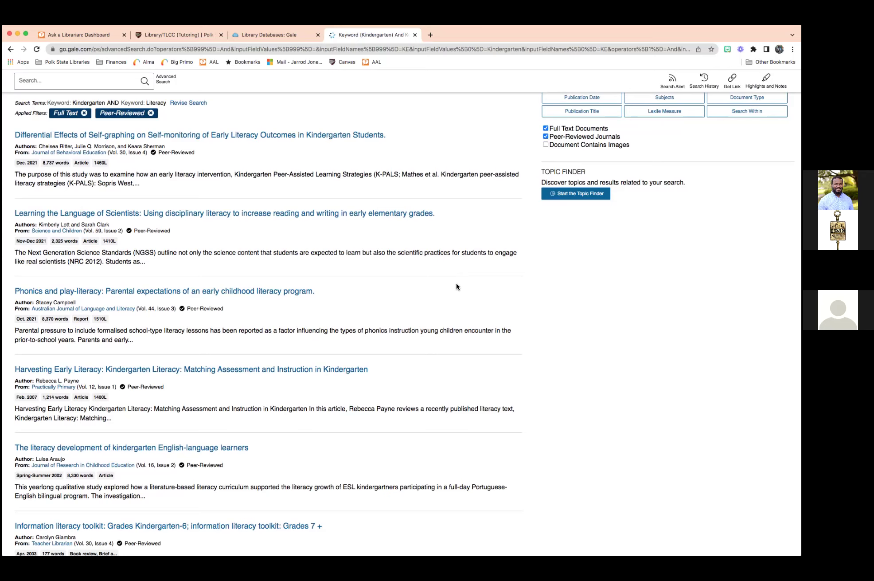
scroll(456, 286, down, 1)
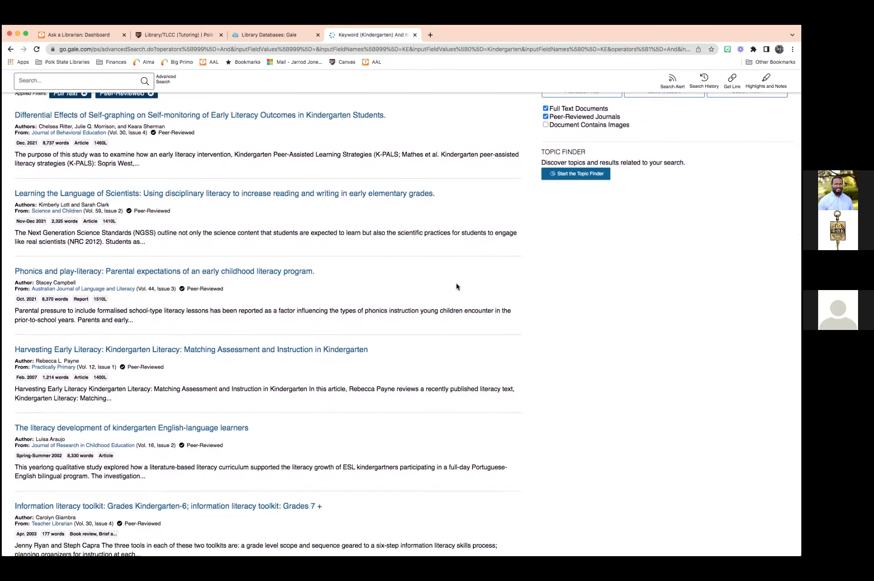
scroll(457, 286, up, 1)
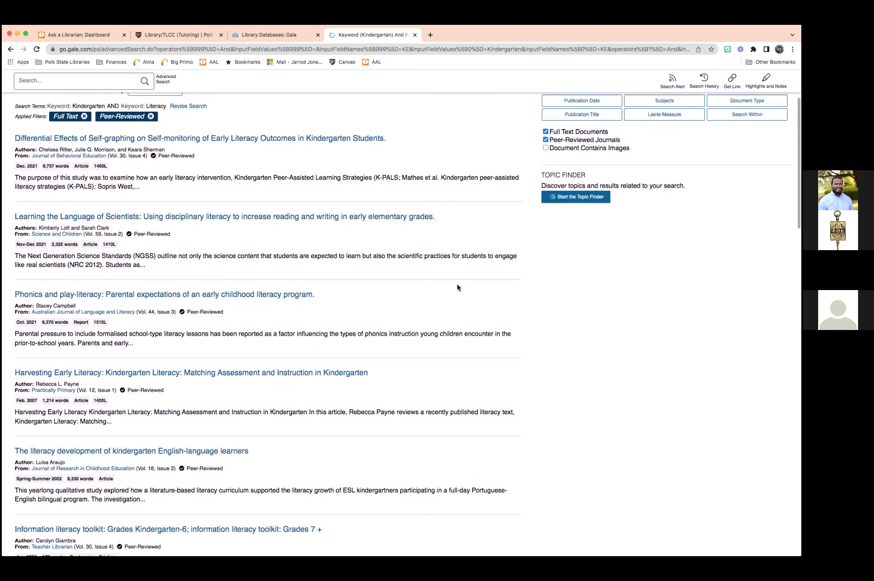
click(175, 294)
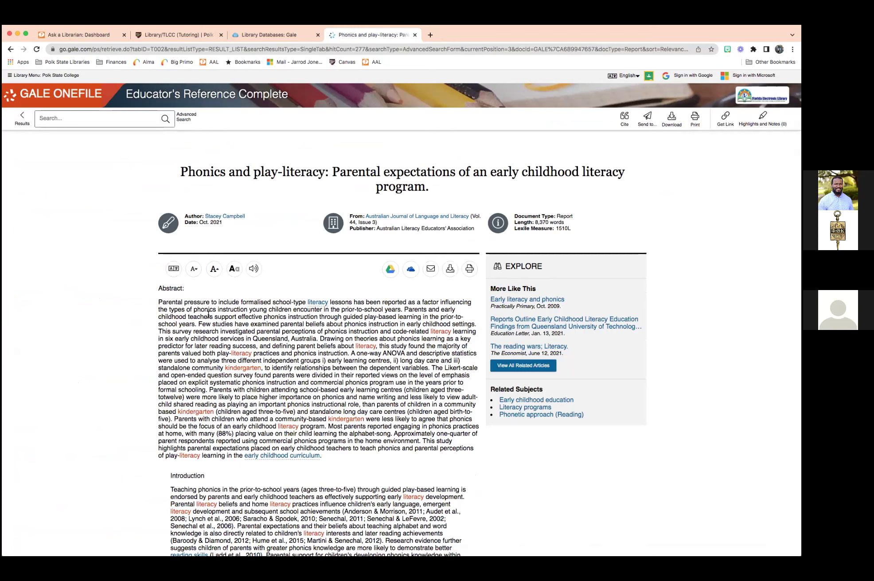
scroll(95, 341, down, 3)
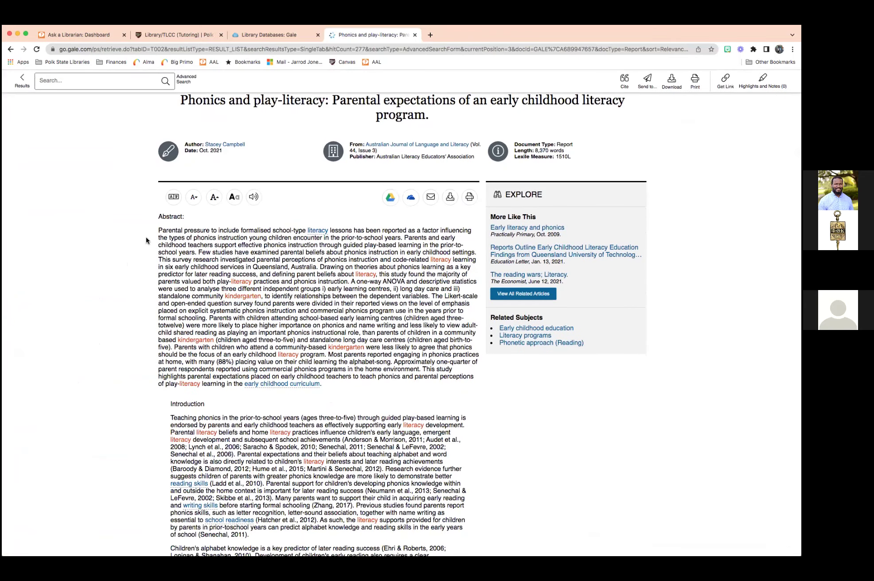
drag(158, 230, 366, 369)
click(383, 294)
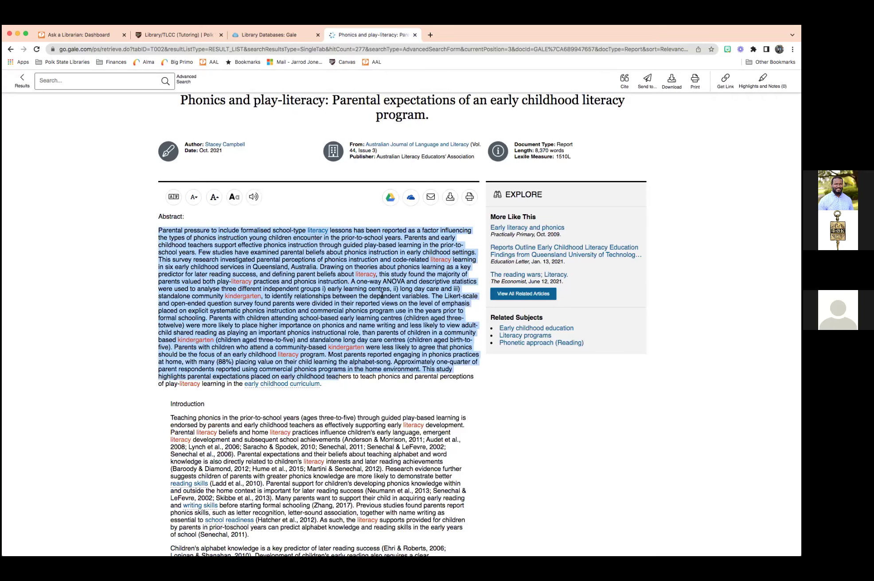
scroll(237, 320, down, 1)
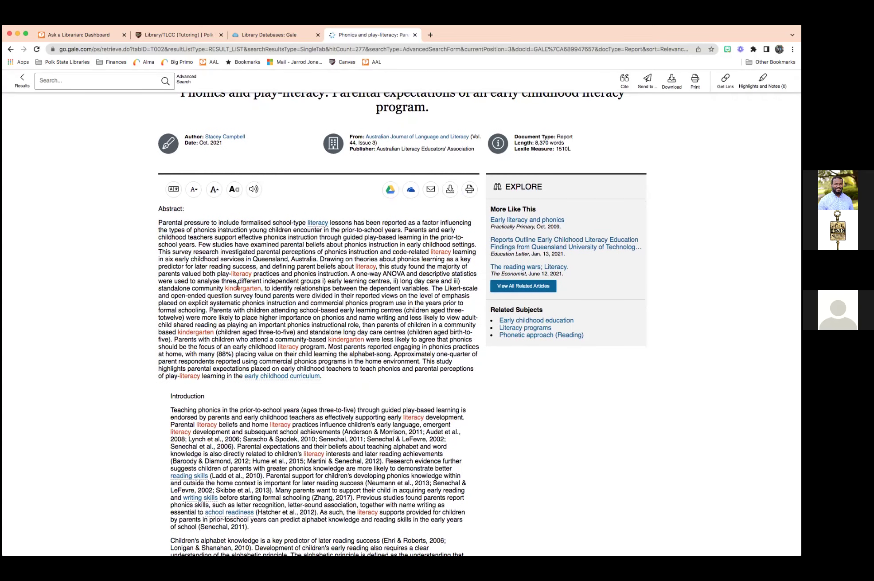
scroll(237, 286, down, 5)
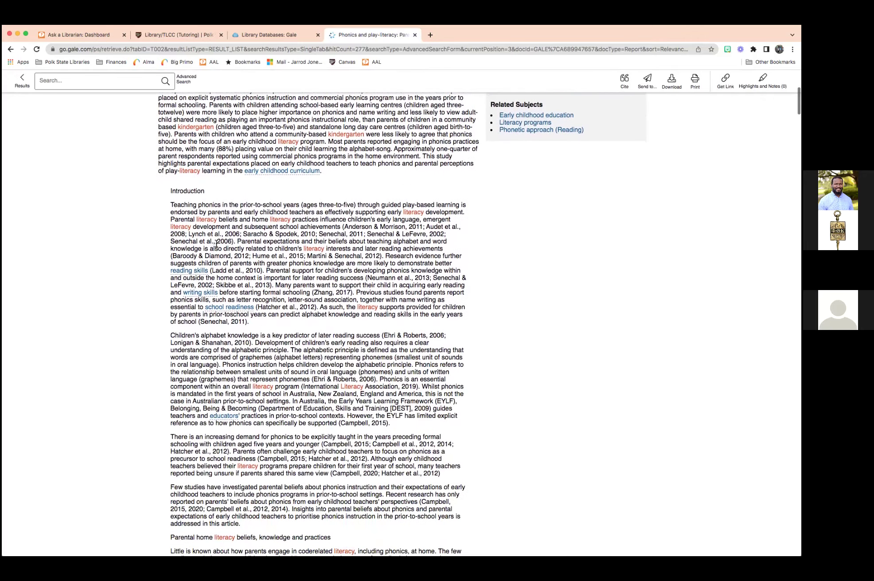
scroll(216, 244, down, 3)
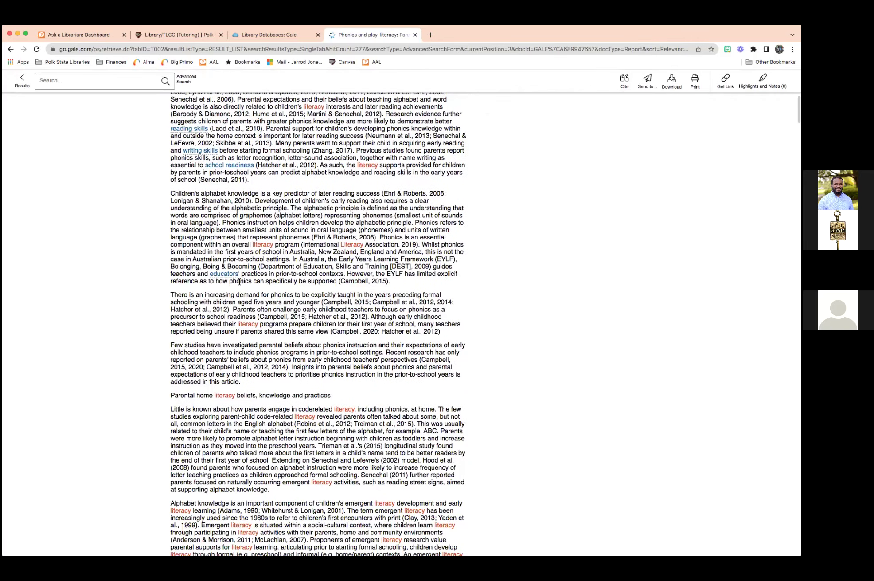
scroll(238, 282, down, 1)
scroll(239, 281, up, 2)
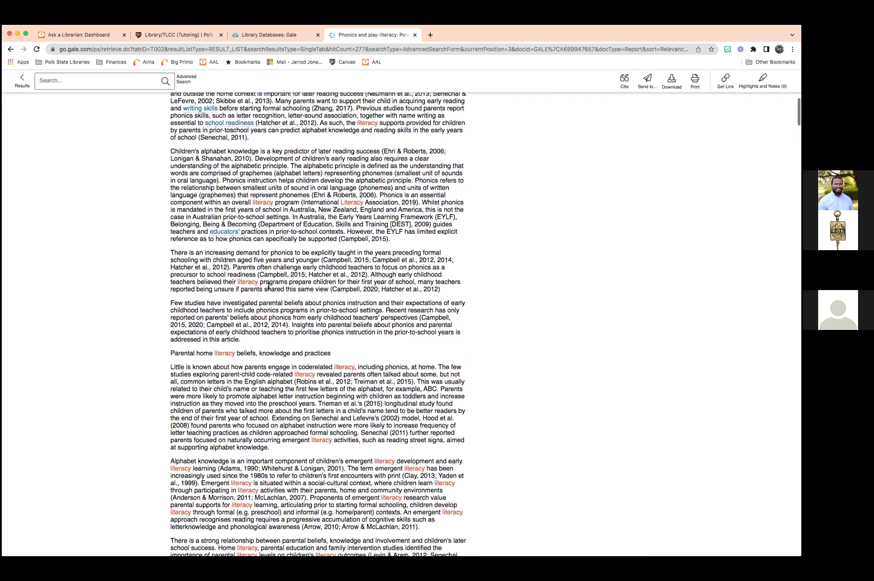
scroll(268, 287, up, 4)
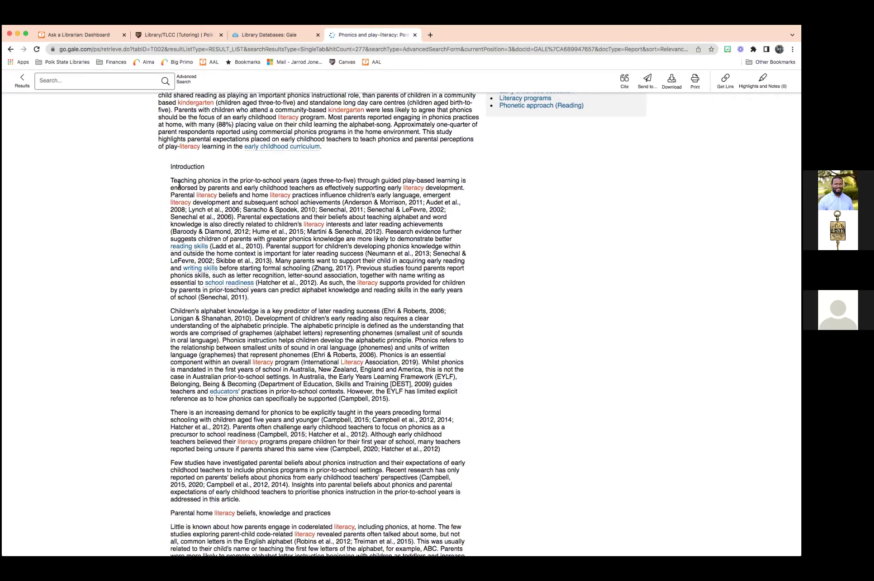
scroll(198, 214, down, 8)
scroll(198, 214, down, 9)
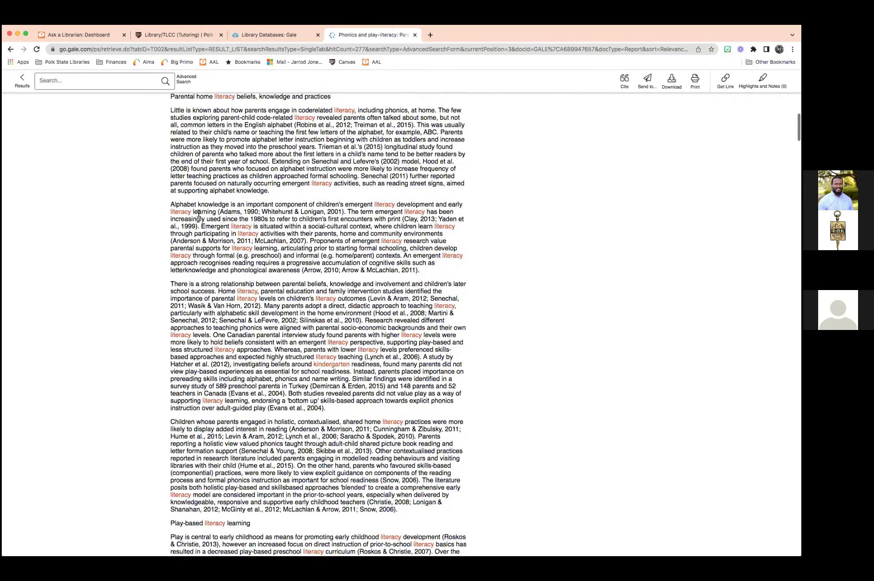
scroll(198, 212, down, 20)
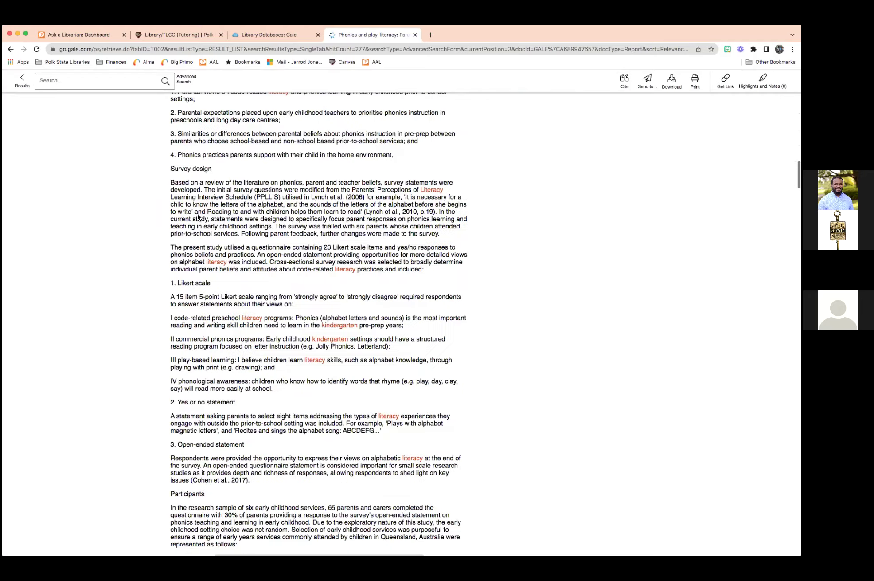
scroll(198, 214, down, 15)
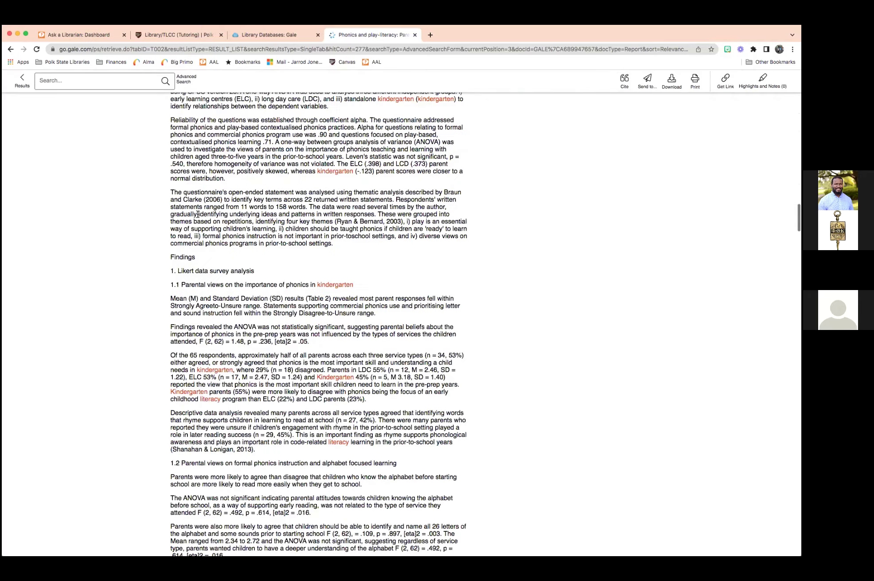
scroll(198, 216, down, 12)
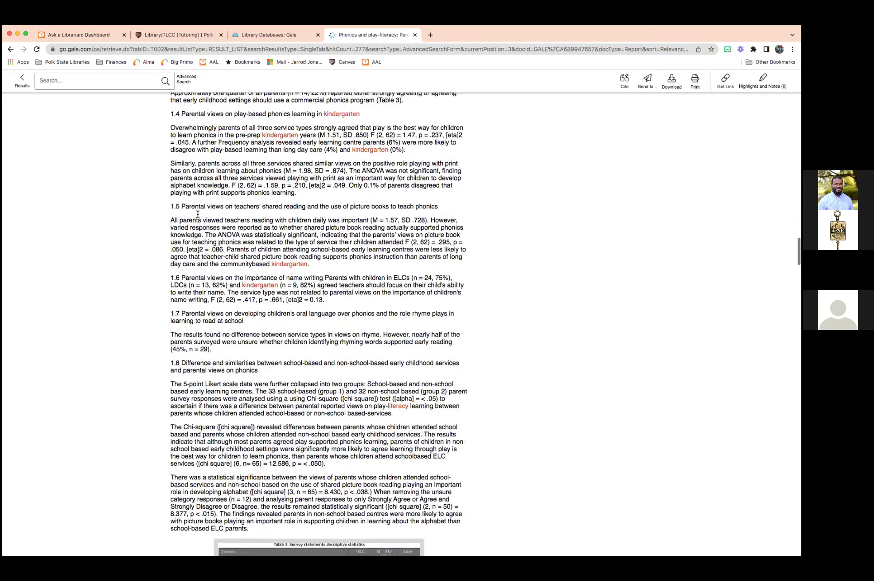
scroll(229, 216, down, 10)
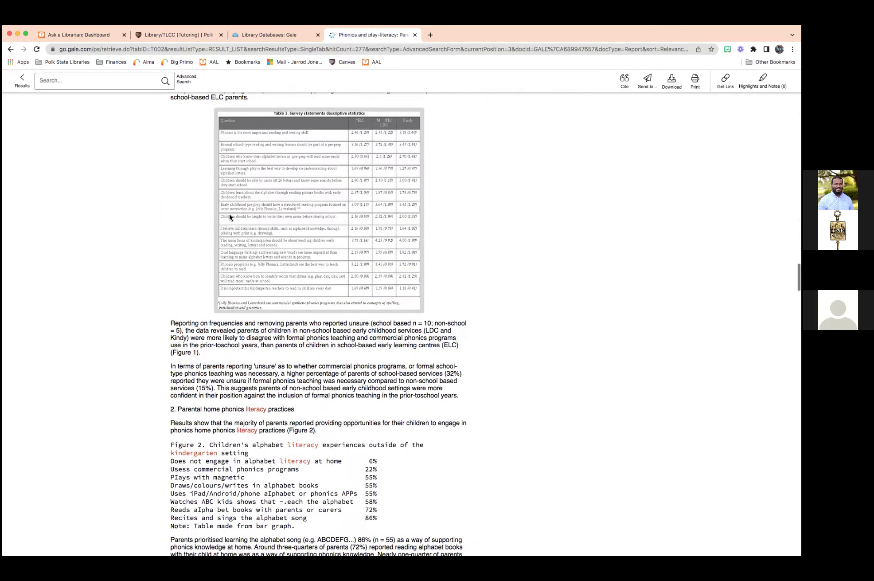
scroll(229, 216, down, 9)
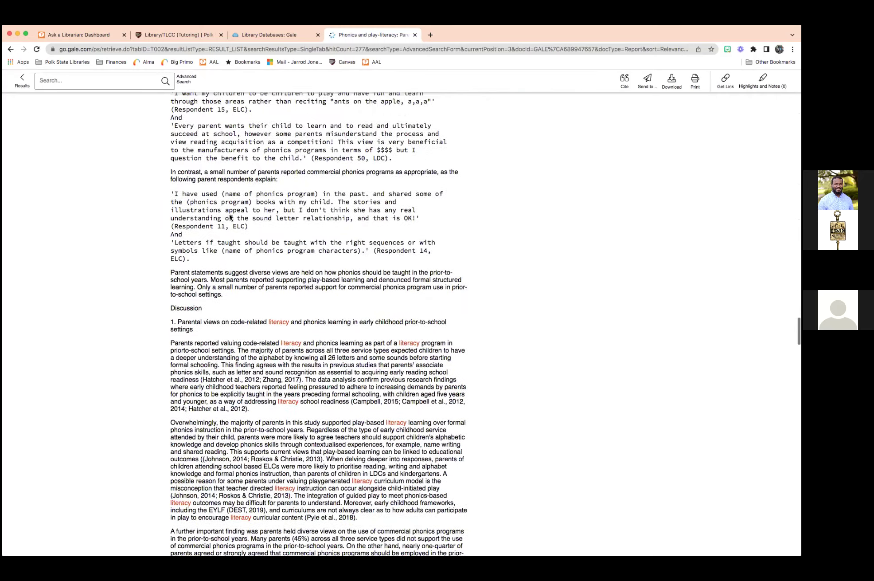
scroll(229, 214, up, 20)
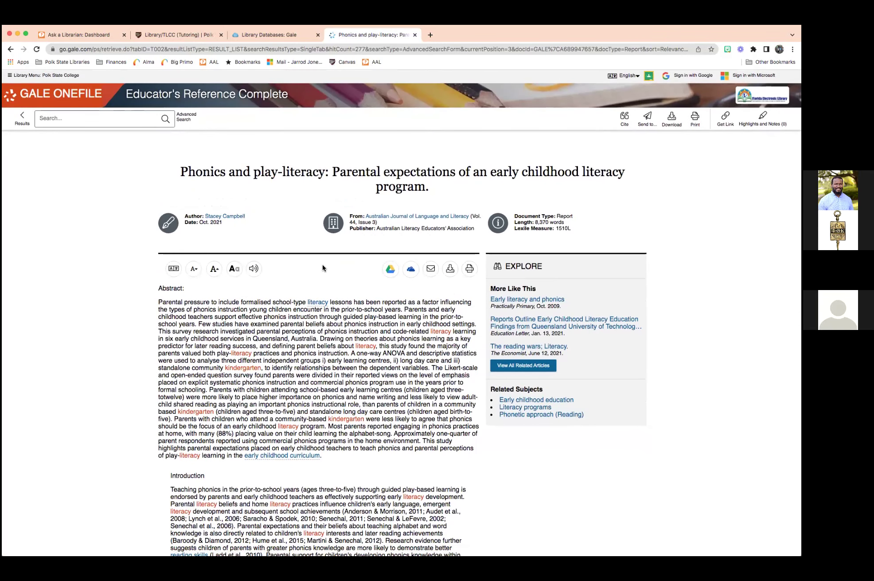
scroll(323, 264, down, 1)
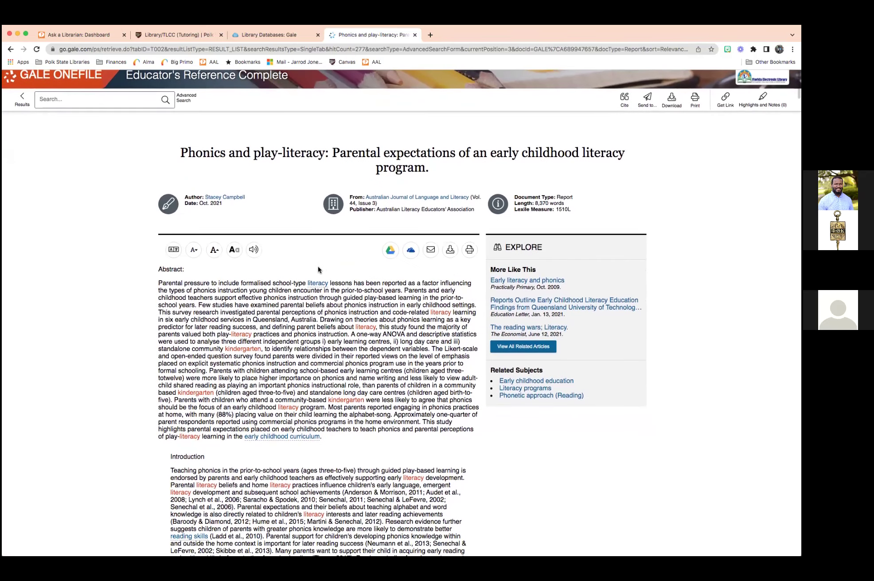
scroll(317, 270, up, 1)
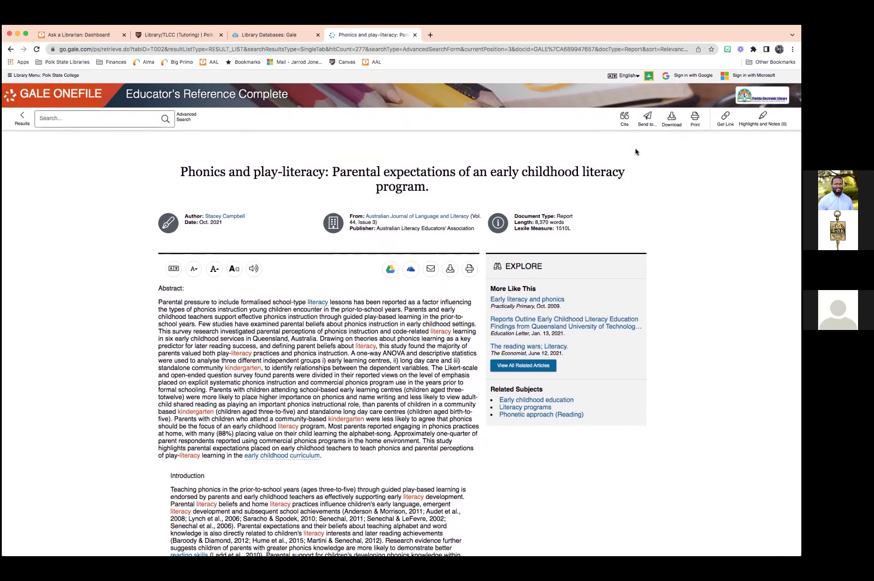
click(648, 125)
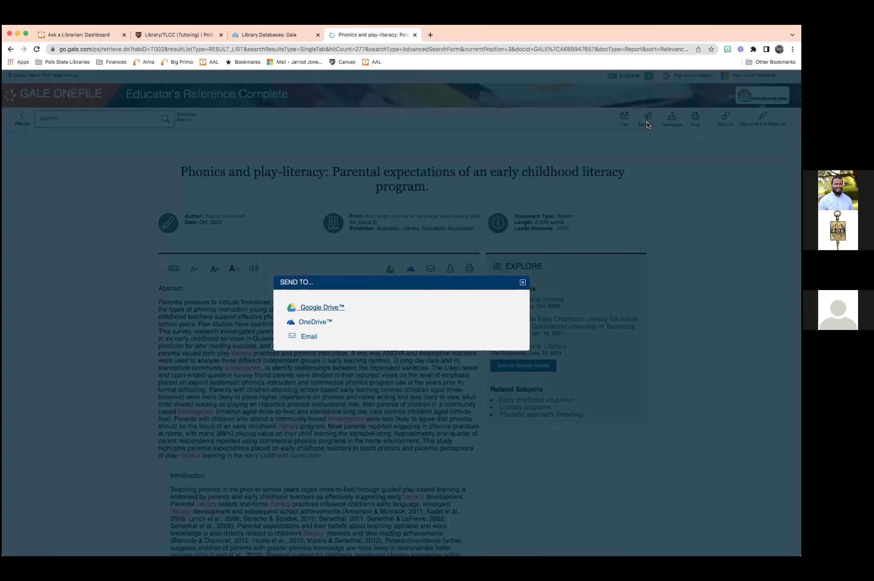
click(305, 337)
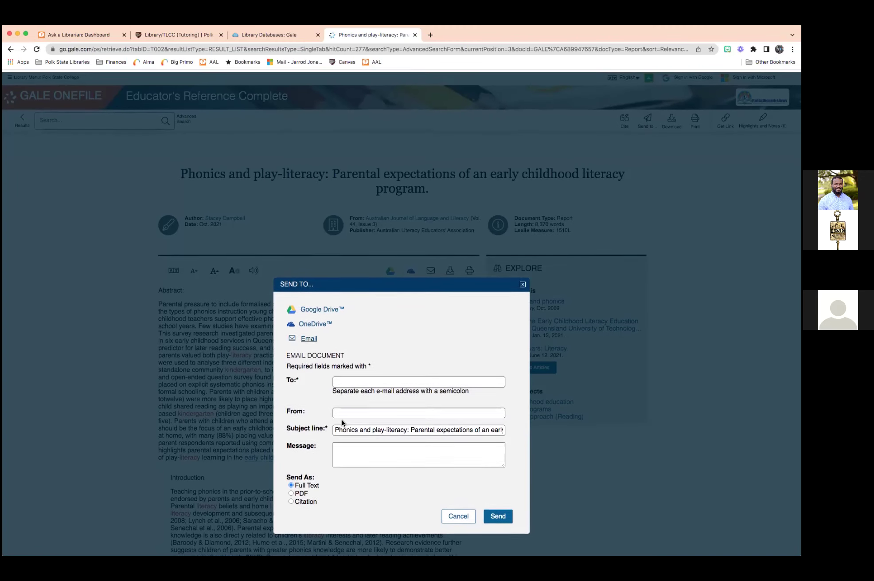
scroll(342, 424, down, 2)
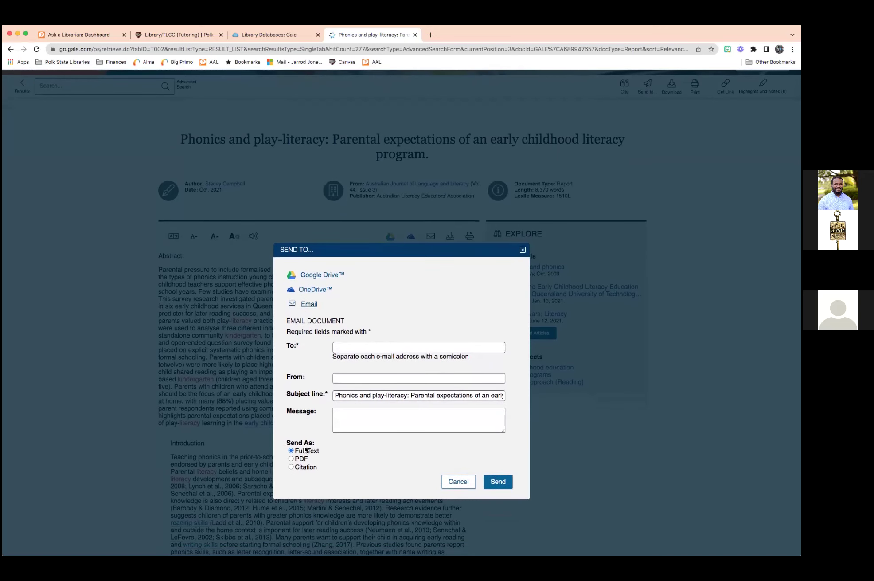
click(292, 459)
click(291, 451)
click(453, 481)
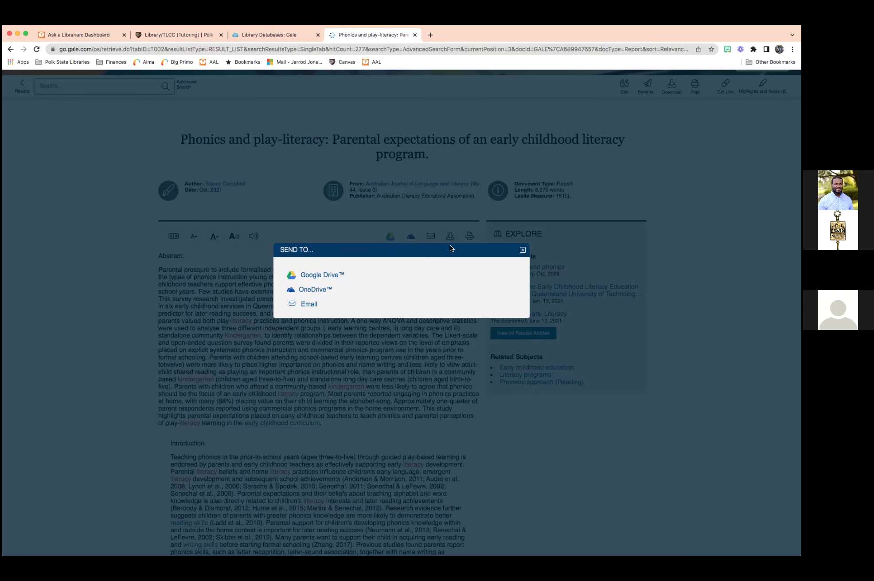
click(522, 250)
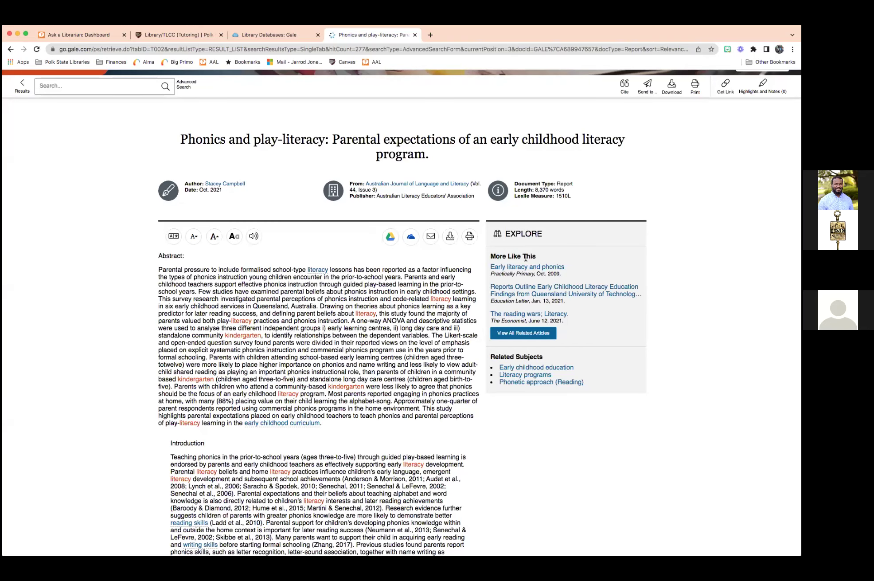
scroll(543, 237, up, 1)
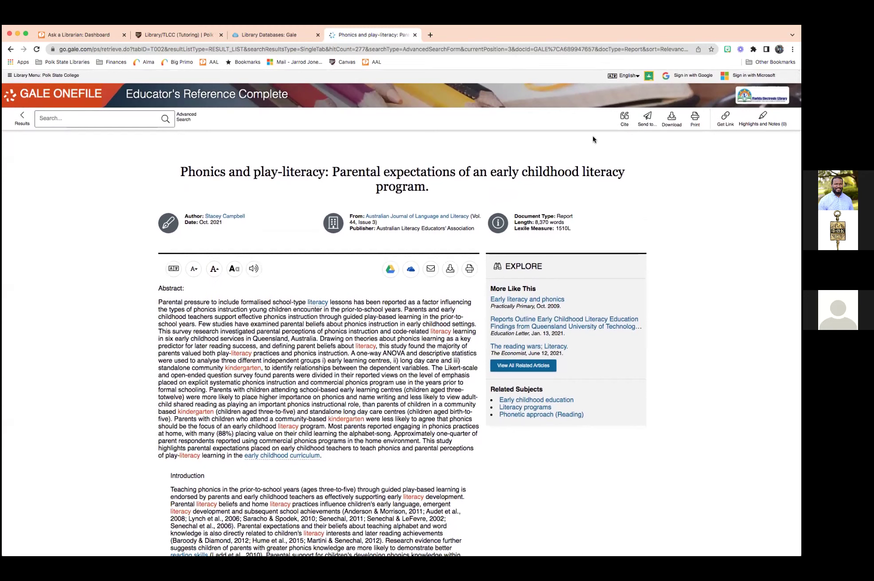
Select the article's APA 7th Edition citation in Citation Tools, then close the window.
click(625, 120)
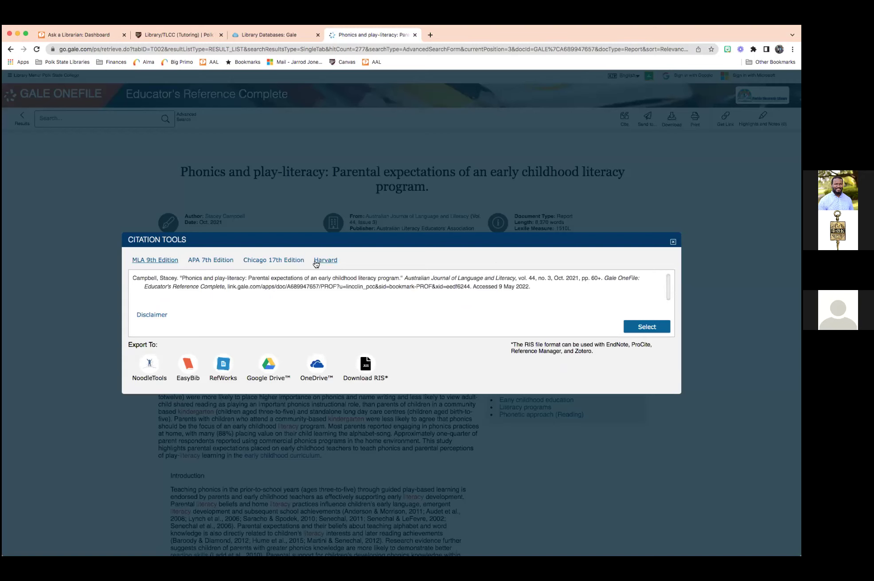
click(218, 261)
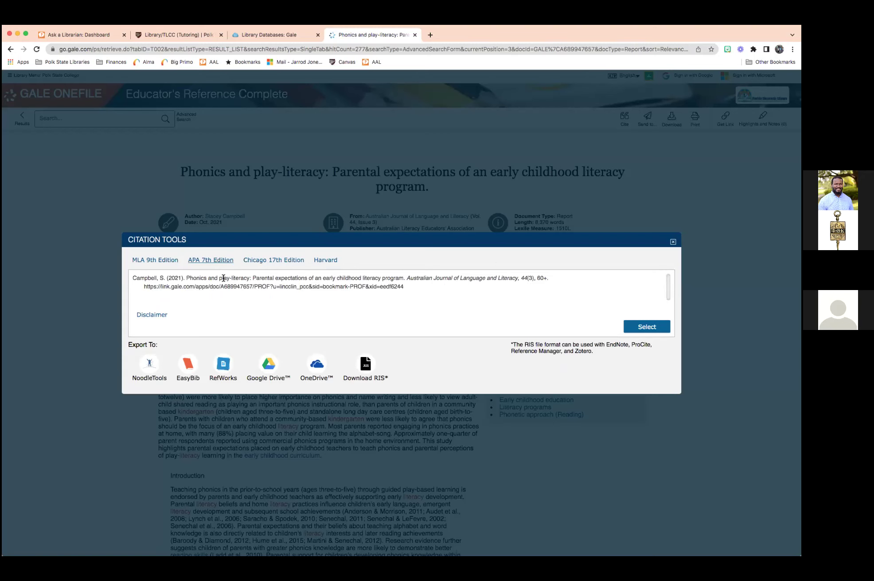
triple_click(300, 287)
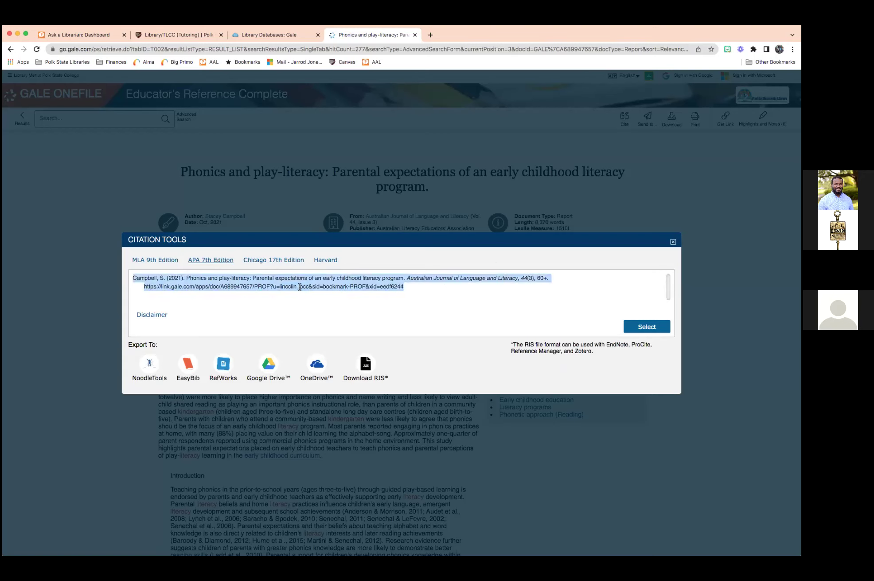
click(672, 242)
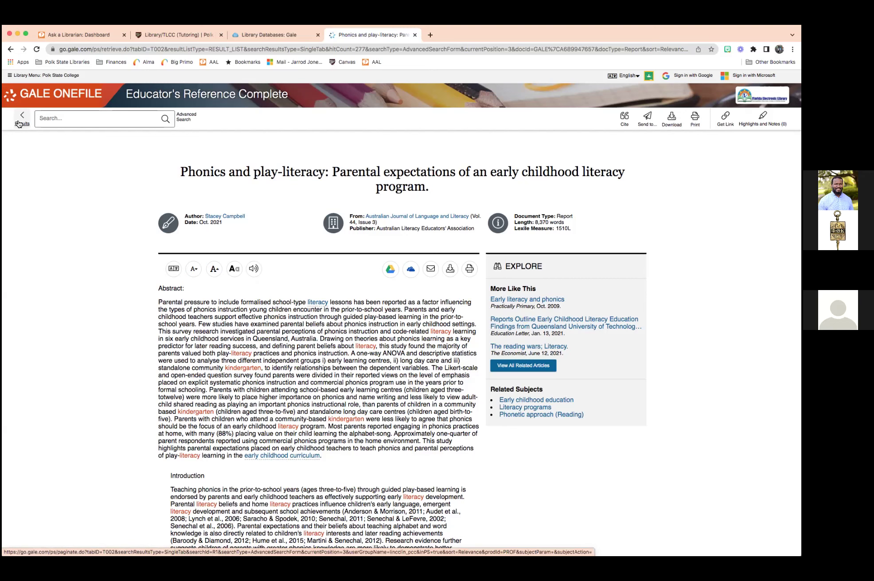
Go back to the 277 Kindergarten AND Literacy results and scroll through the list.
click(18, 123)
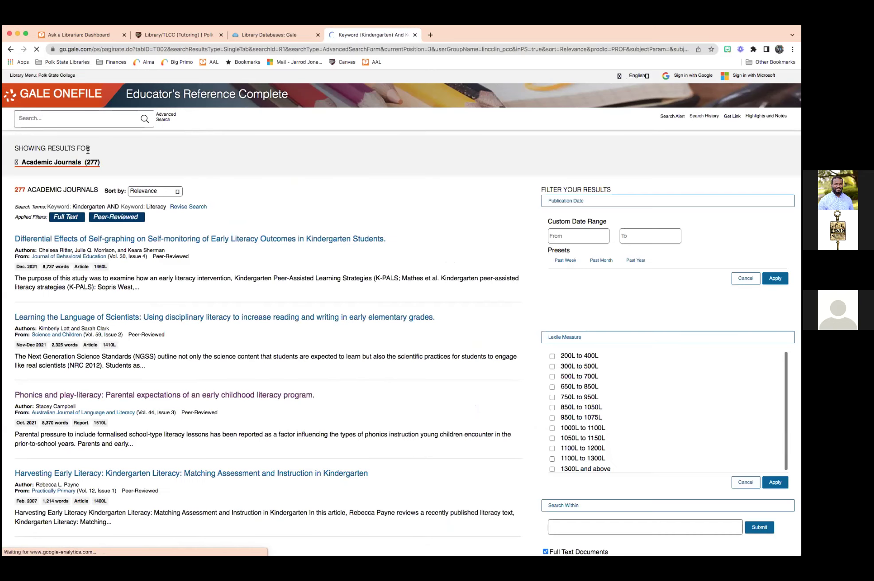
scroll(391, 267, down, 5)
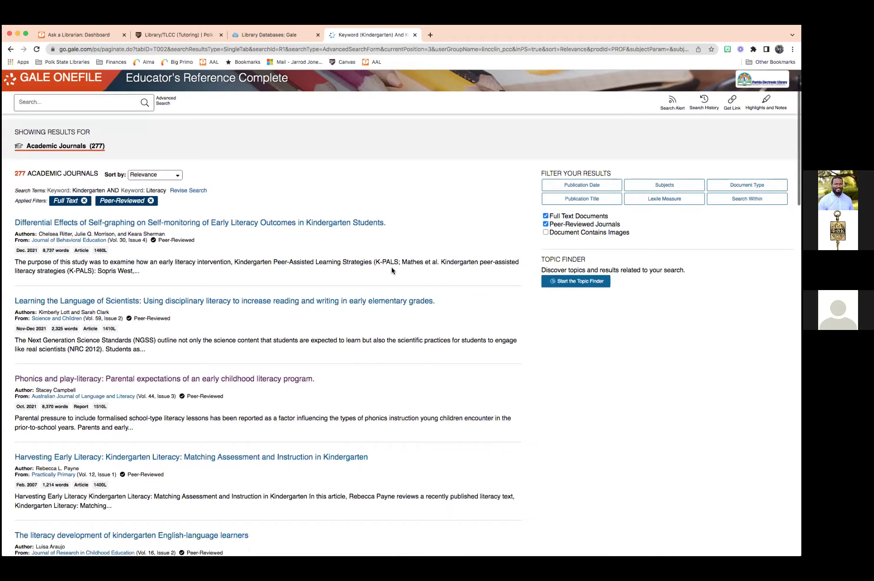
scroll(285, 275, up, 4)
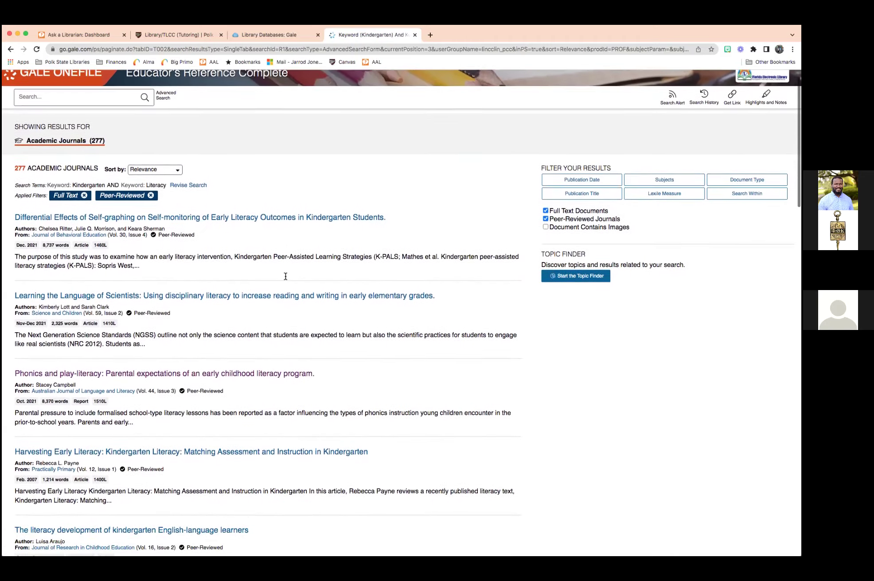
scroll(285, 277, down, 20)
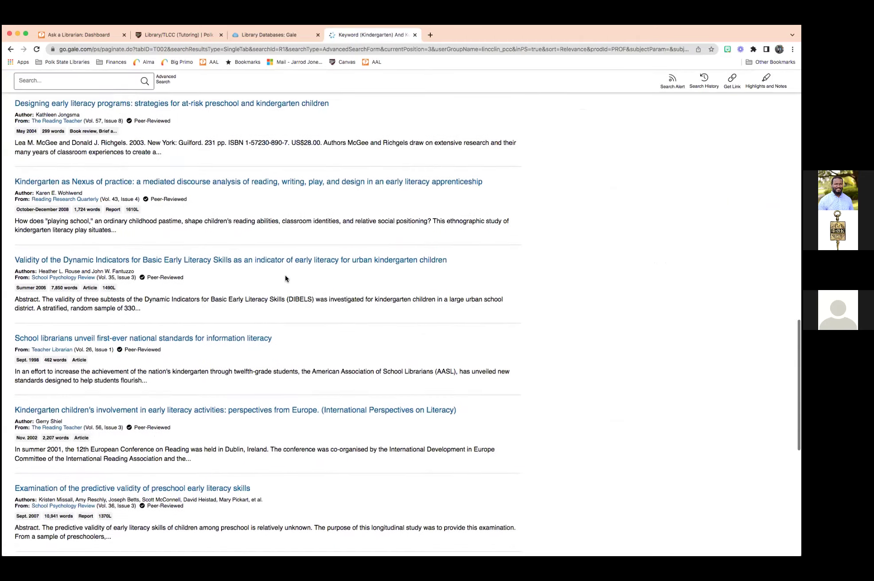
scroll(285, 278, down, 1)
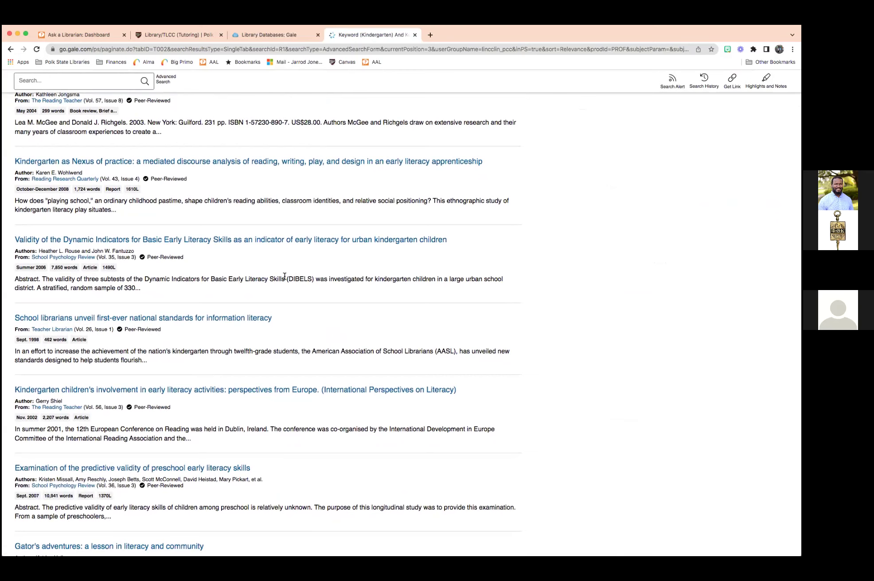
scroll(285, 275, down, 2)
scroll(285, 278, down, 9)
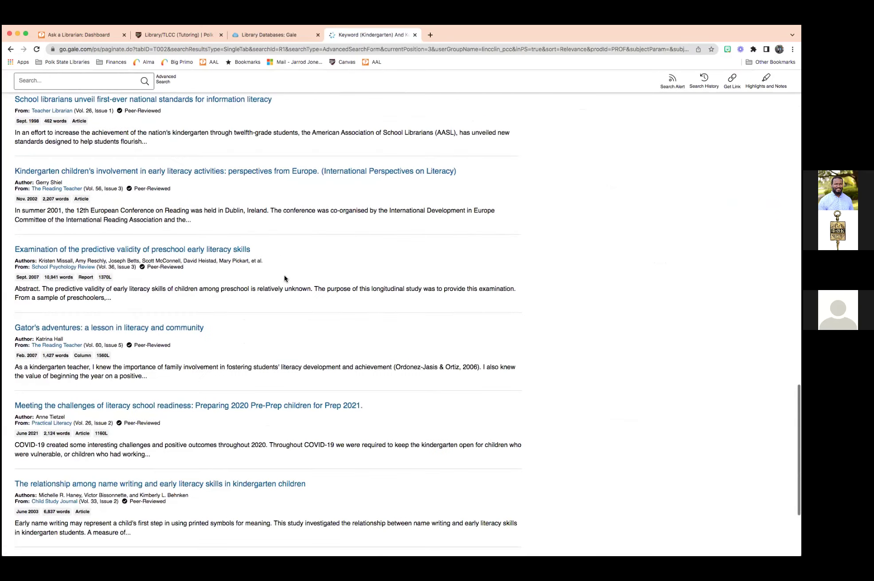
scroll(284, 278, down, 1)
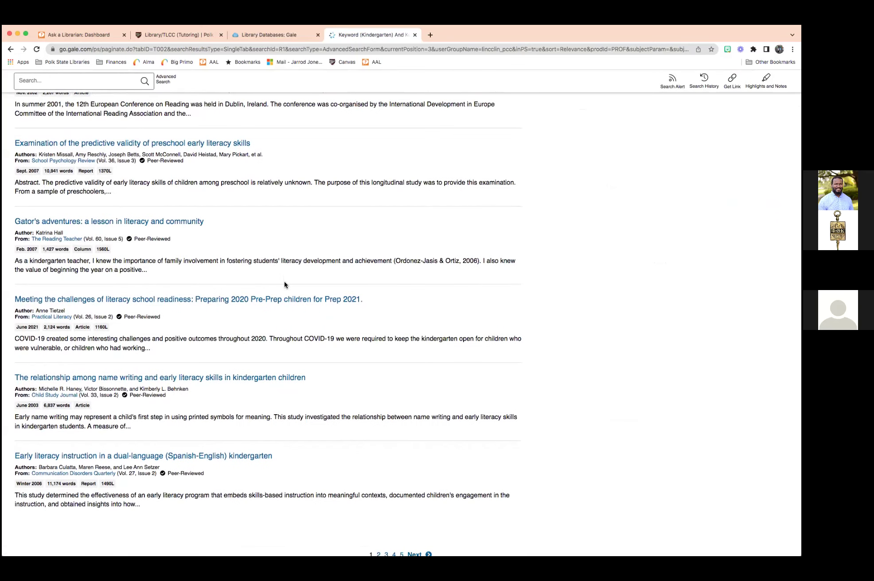
scroll(284, 284, down, 2)
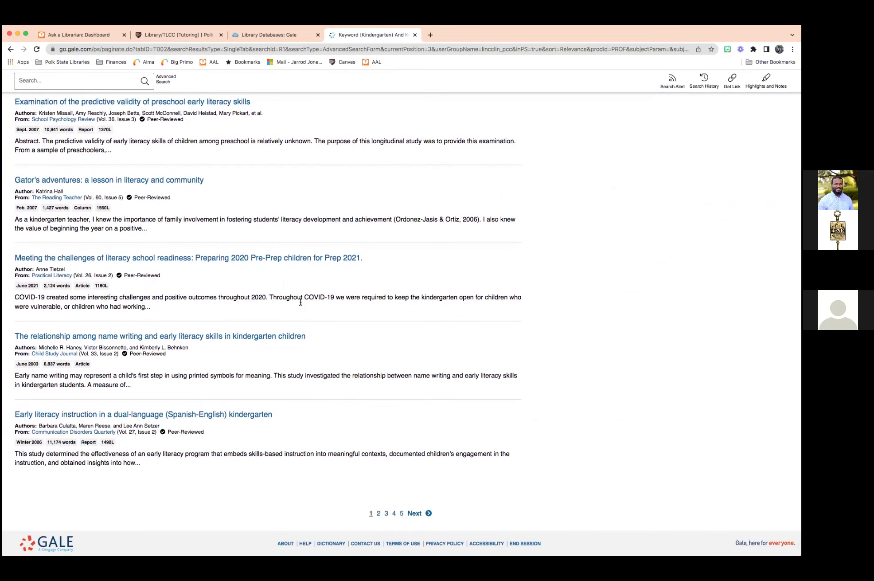
scroll(313, 319, up, 15)
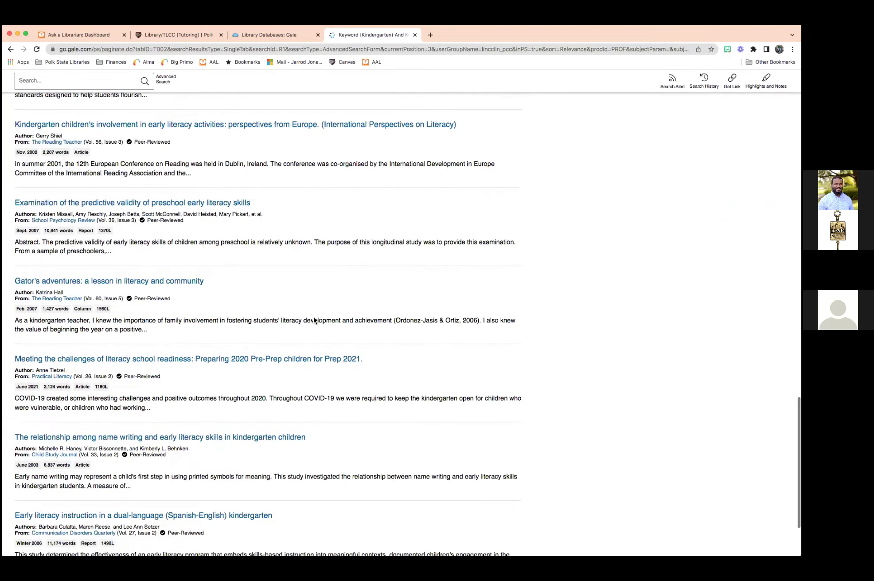
scroll(317, 322, up, 16)
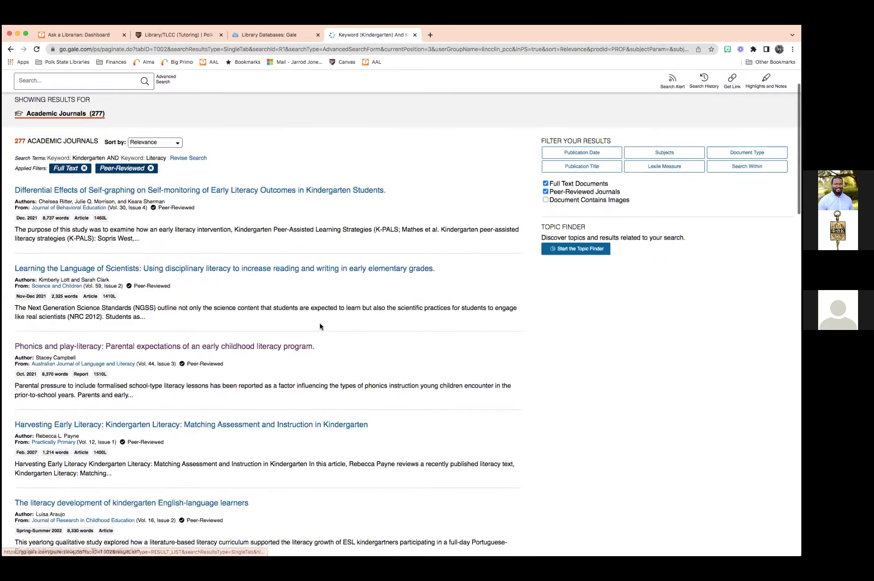